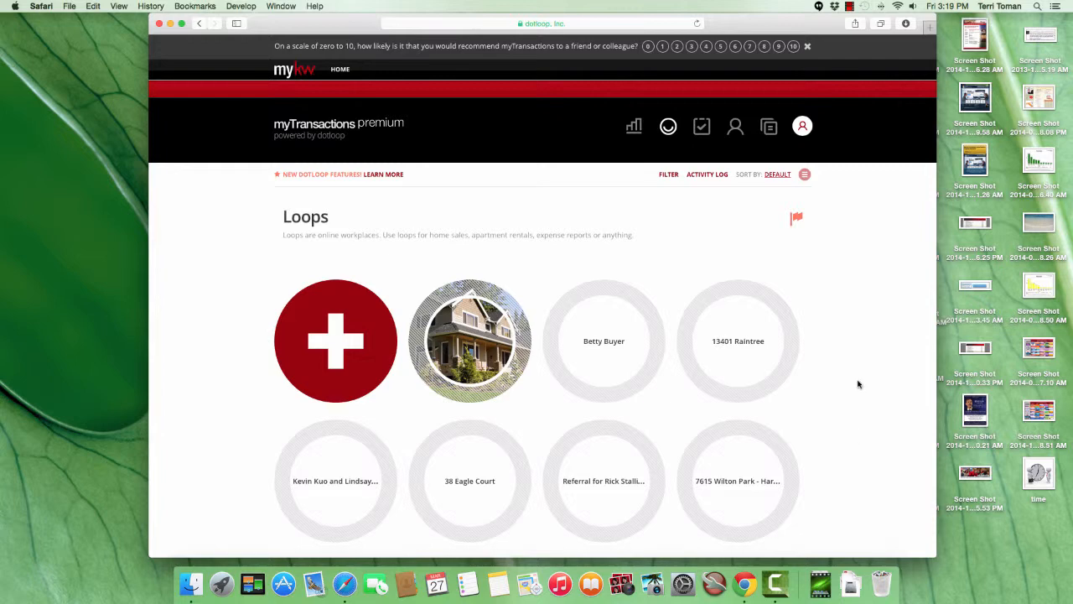
Open the Greensheet Way property loop and bring up its details for editing.
scroll(822, 343, "down", 10)
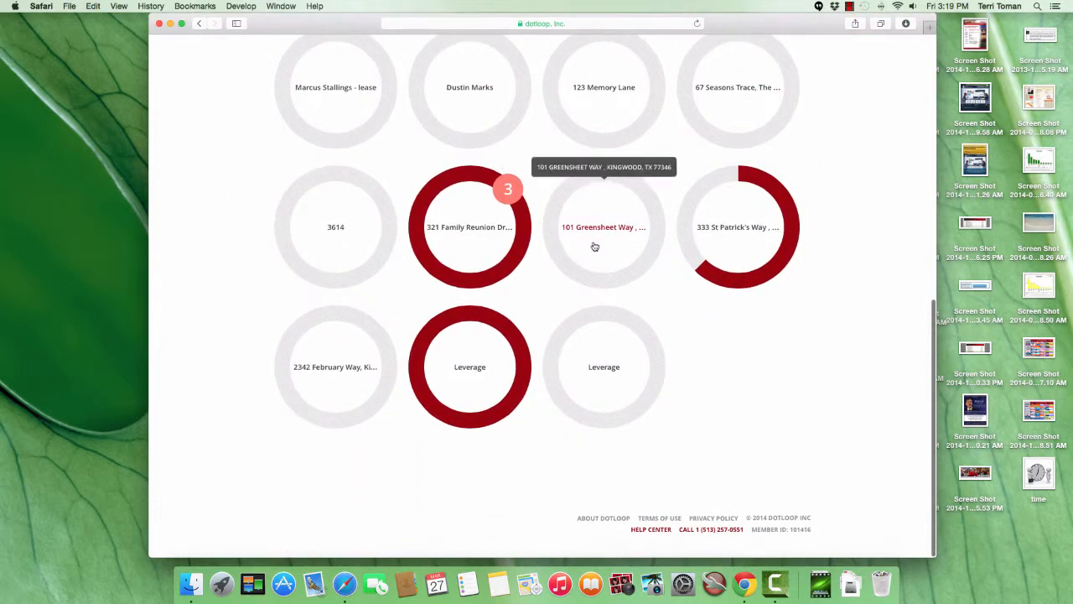
left_click(617, 234)
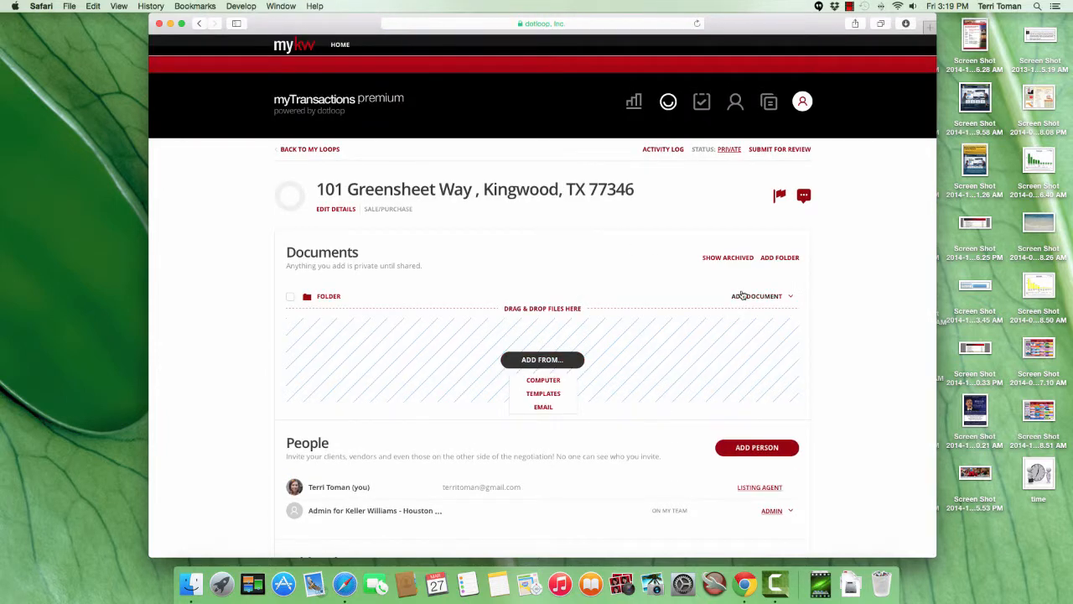
left_click(743, 296)
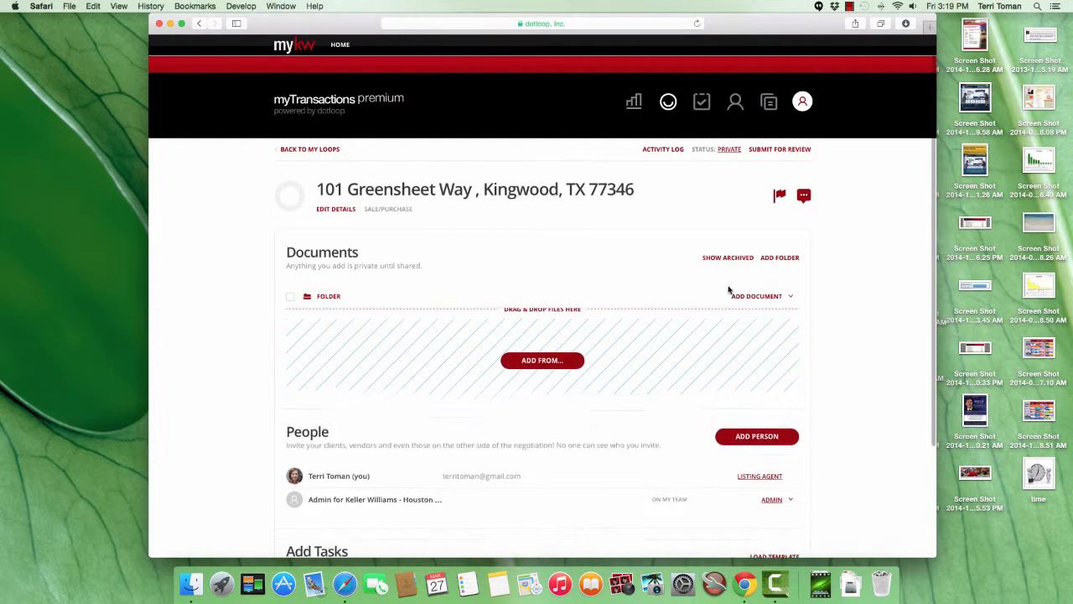
left_click(322, 210)
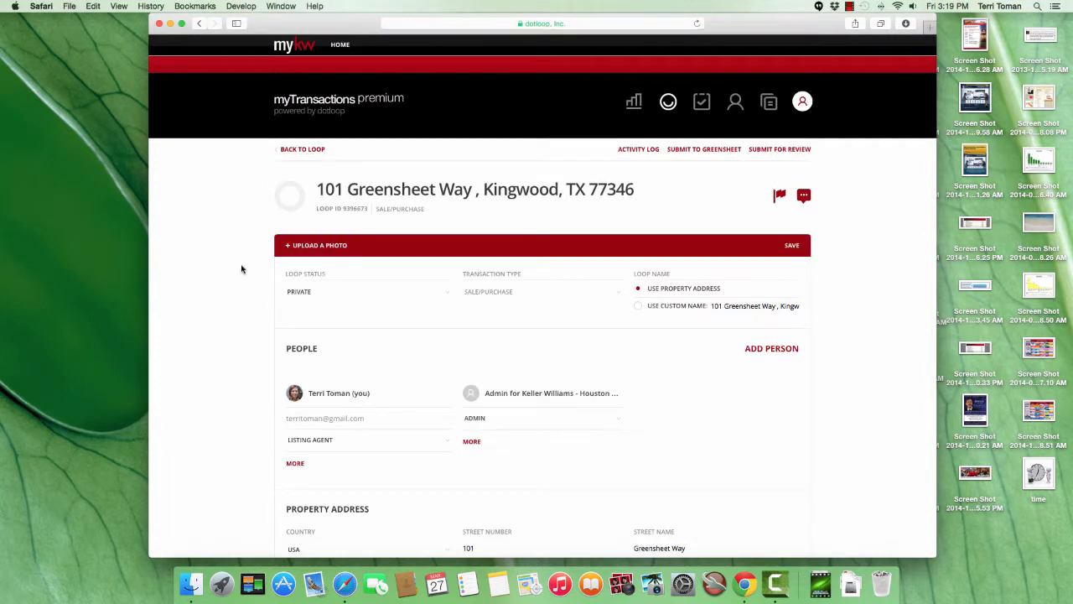
Review the loop's address, financial, date and listing details, and submit the loop to Greensheet.
scroll(237, 267, "down", 5)
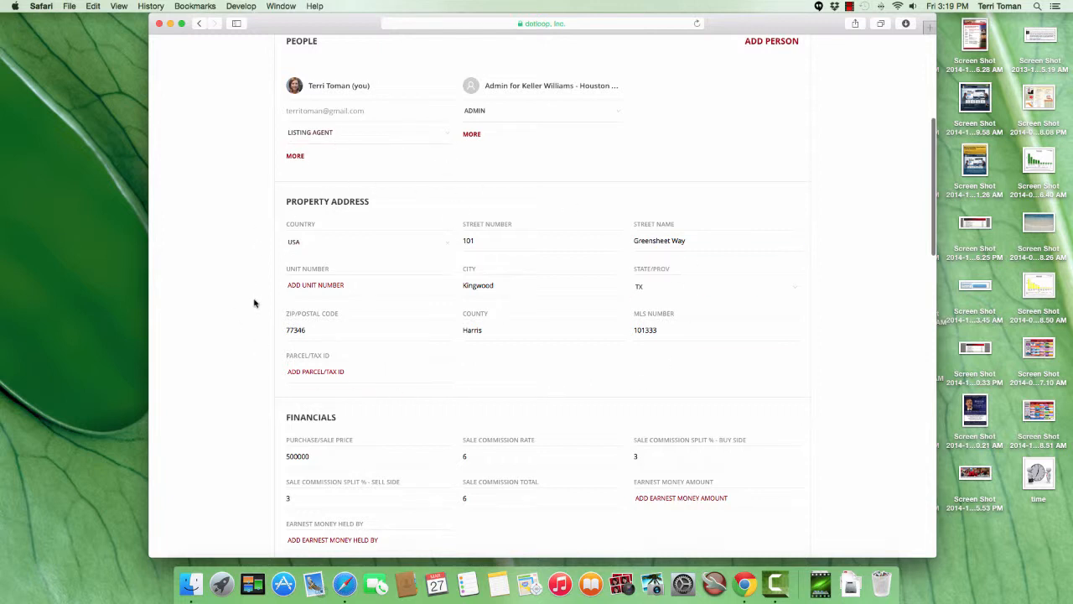
scroll(254, 302, "down", 3)
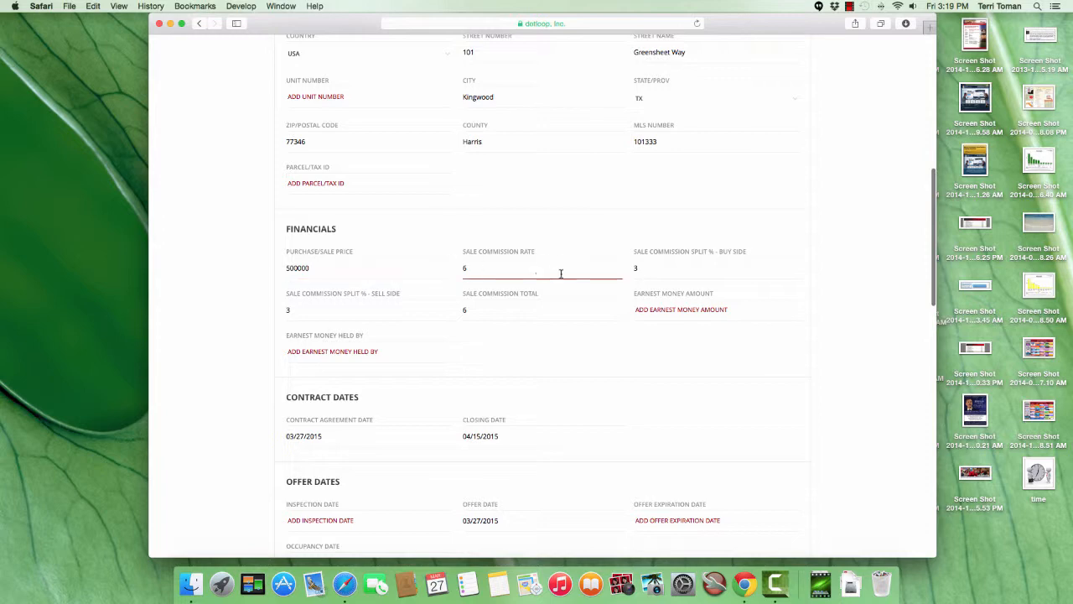
scroll(561, 274, "down", 3)
scroll(561, 274, "down", 10)
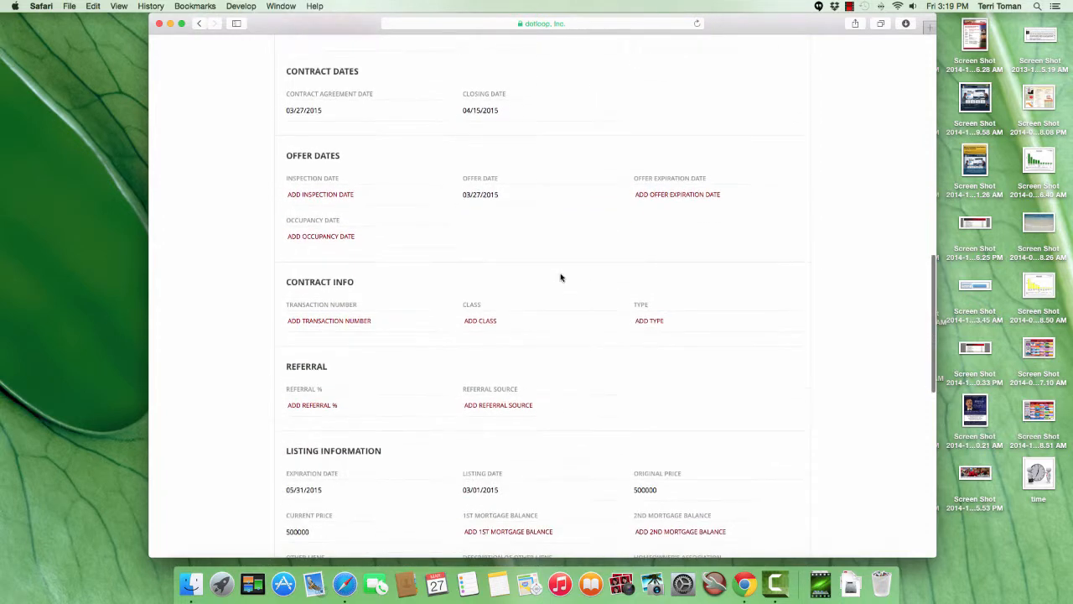
scroll(561, 277, "down", 4)
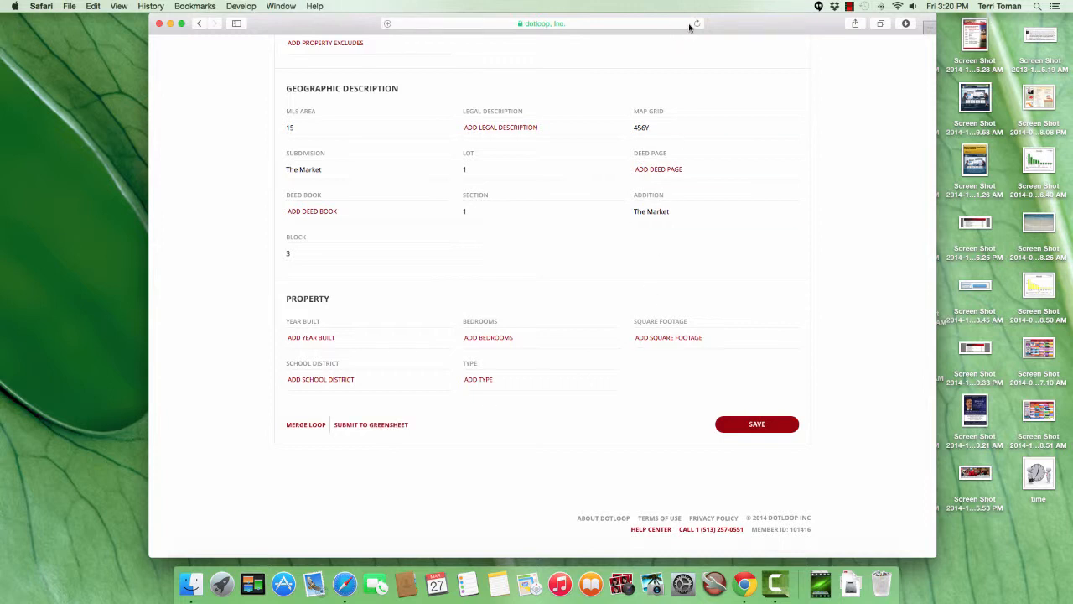
left_click(373, 426)
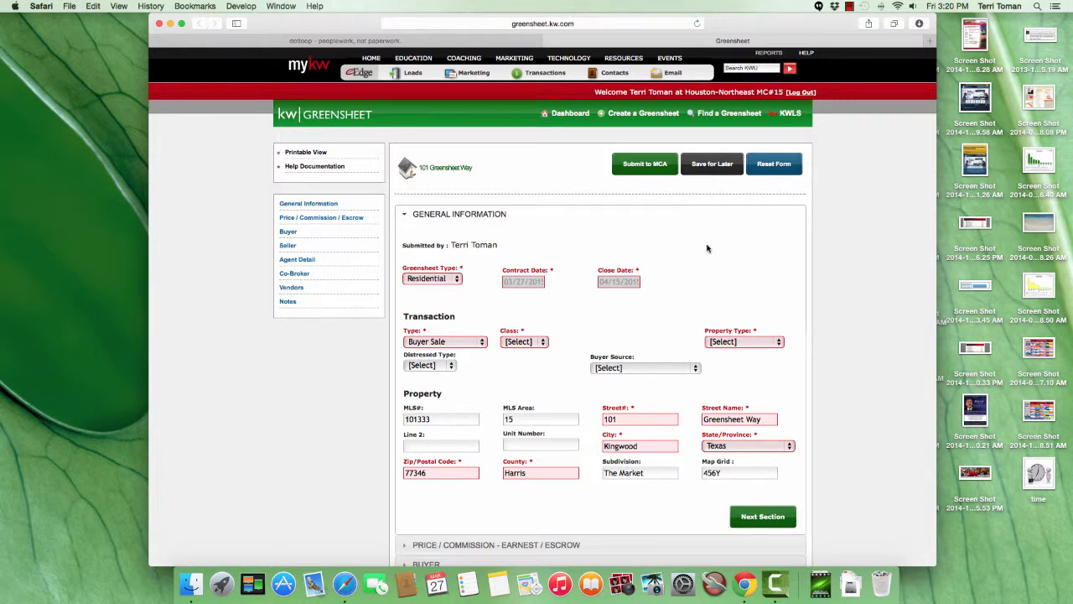
Compare the greensheet form with its source loop, and examine the greensheet type options, contract date and close date.
left_click(457, 44)
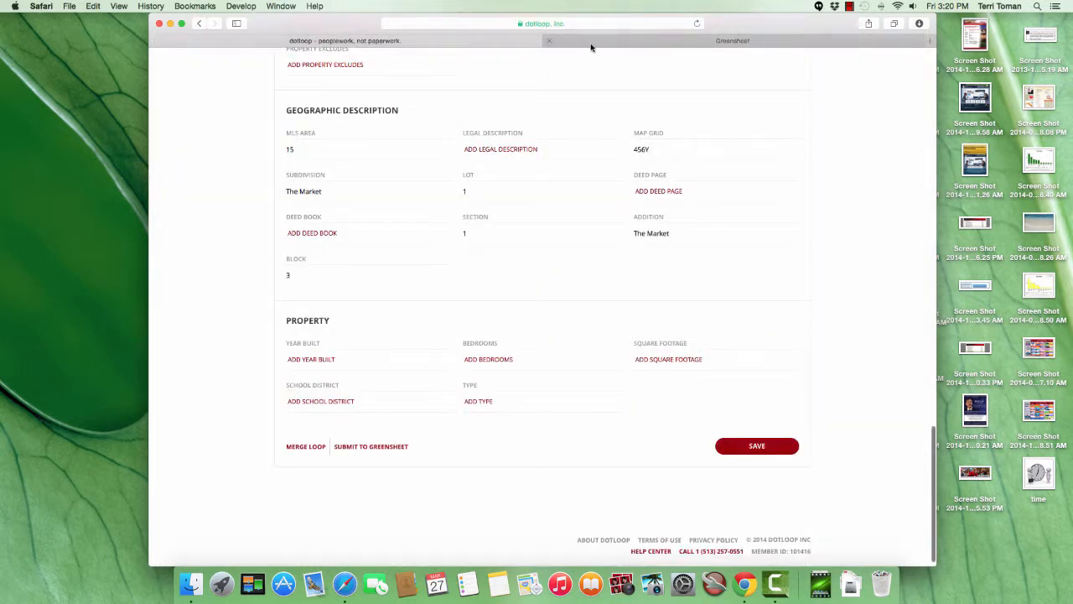
left_click(591, 44)
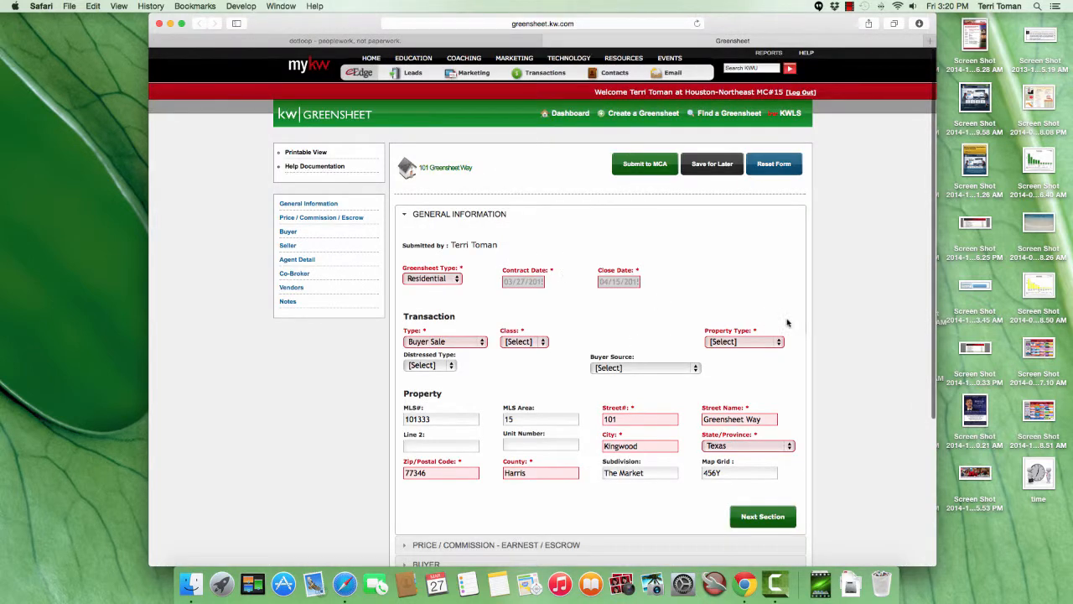
scroll(797, 400, "down", 2)
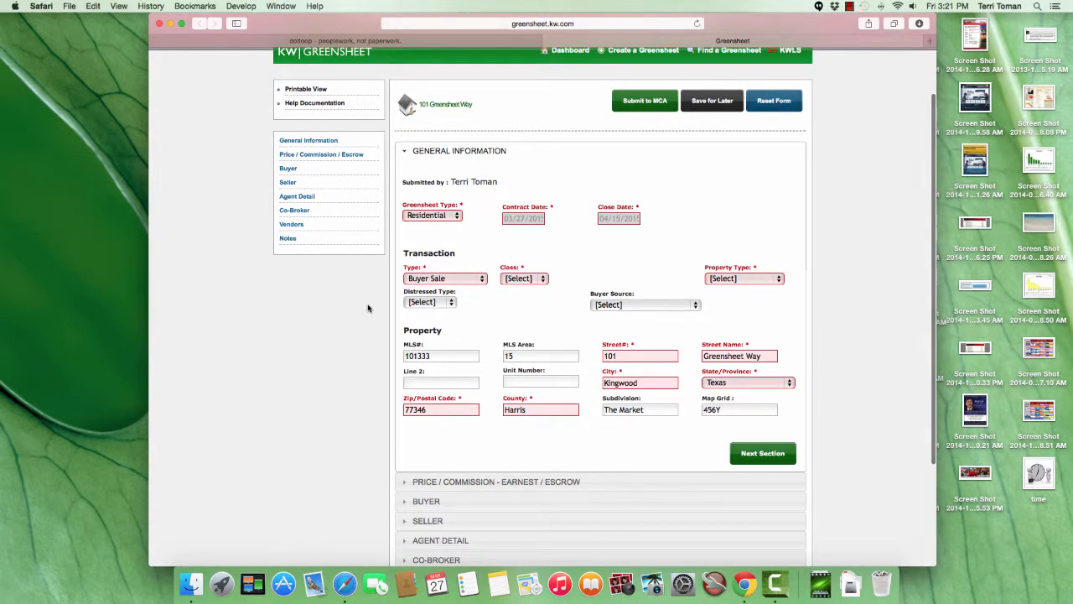
scroll(815, 327, "down", 3)
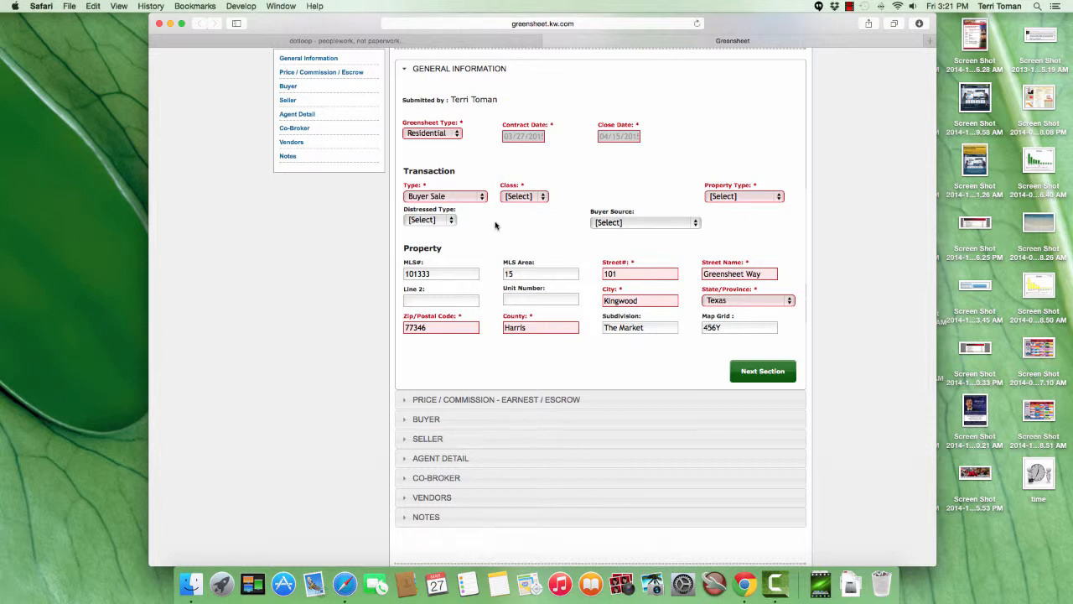
left_click(458, 136)
left_click(458, 136)
mouse_move(521, 139)
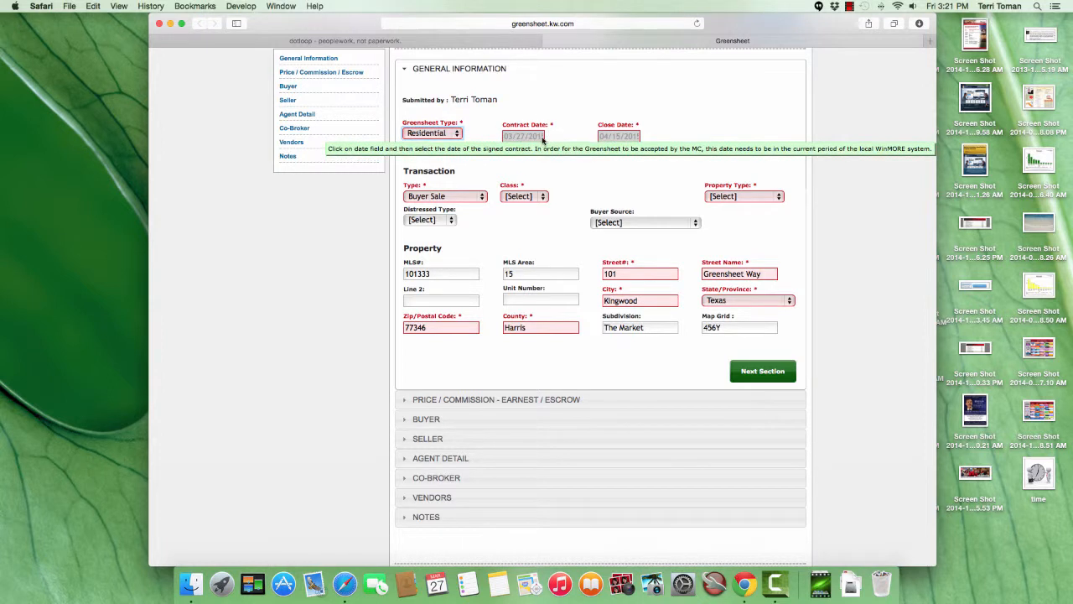
mouse_move(630, 140)
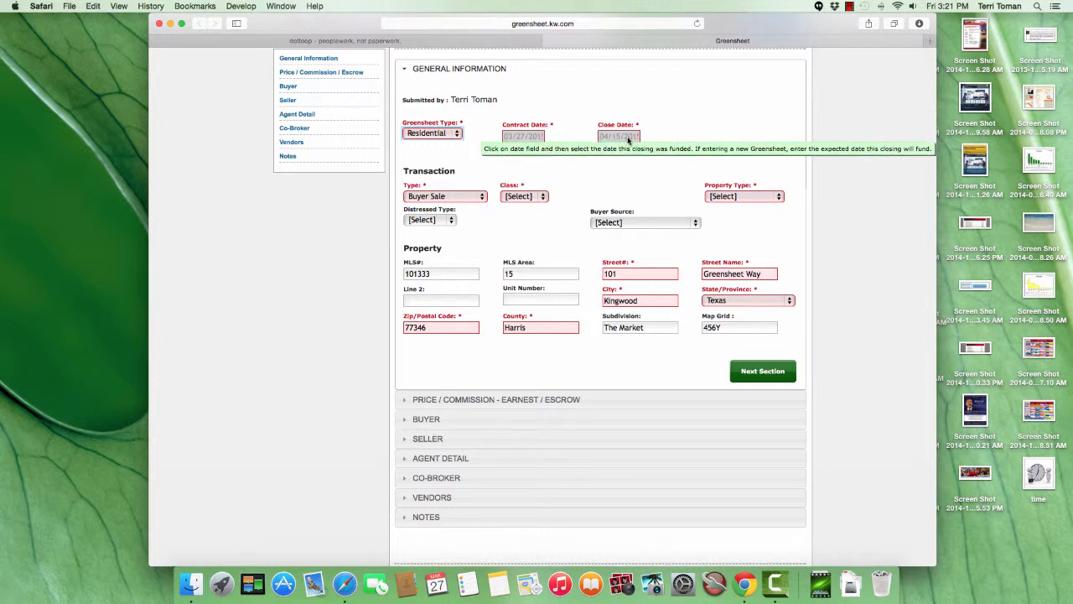
Set the transaction's type to Listing Sold, class to Property and property type to (R) Resale, and complete the general information section.
left_click(482, 199)
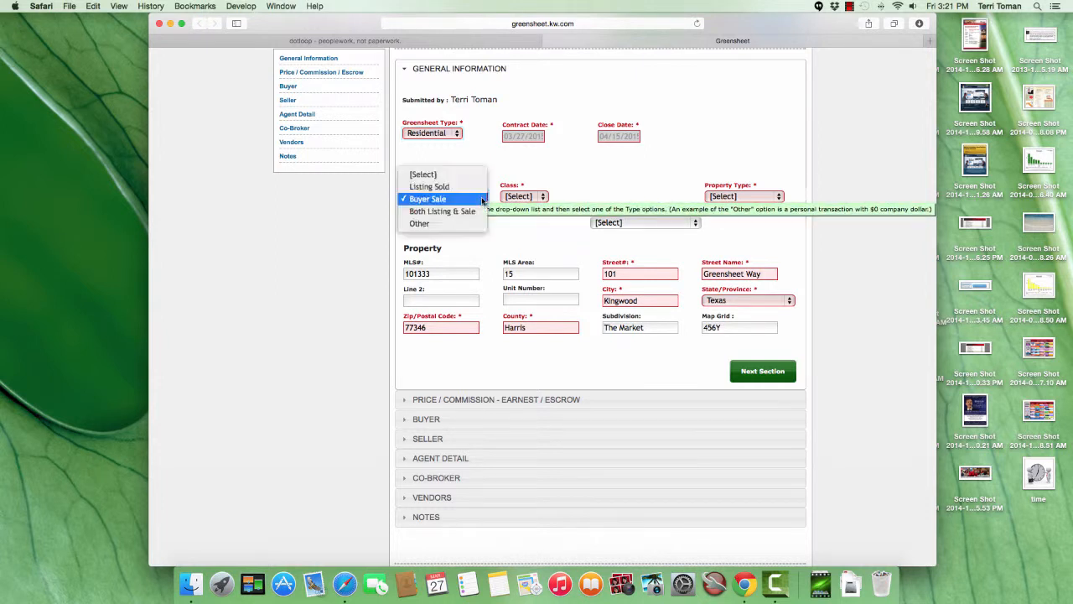
left_click(433, 188)
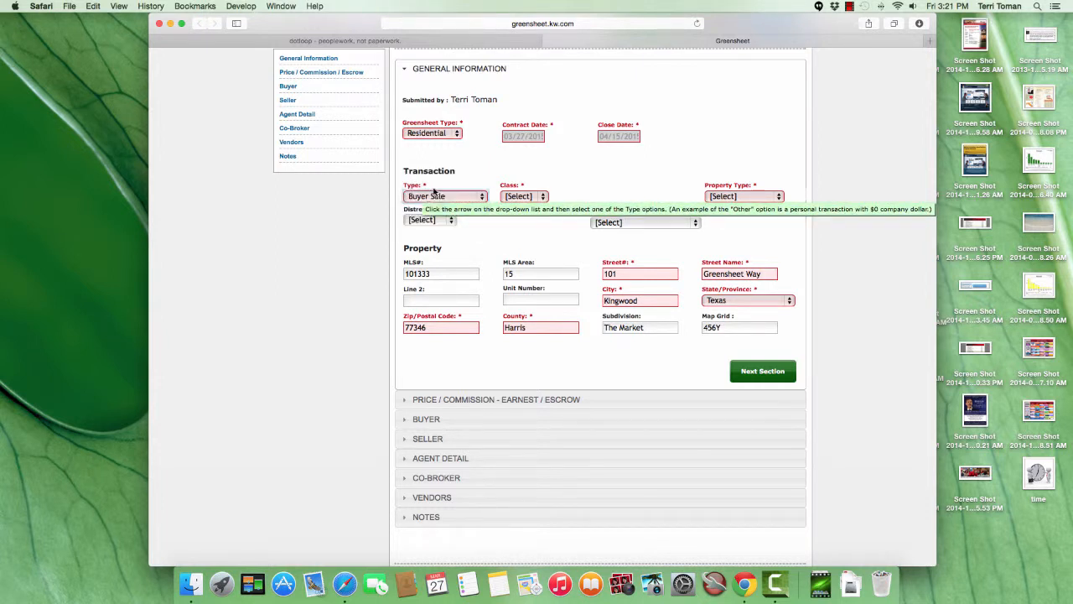
left_click(544, 198)
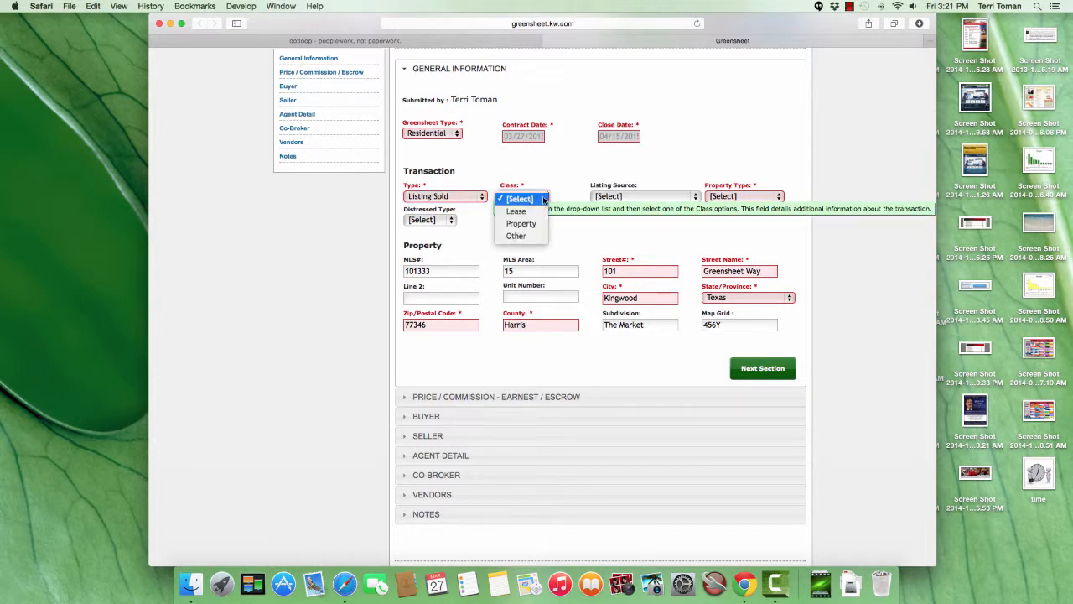
left_click(520, 238)
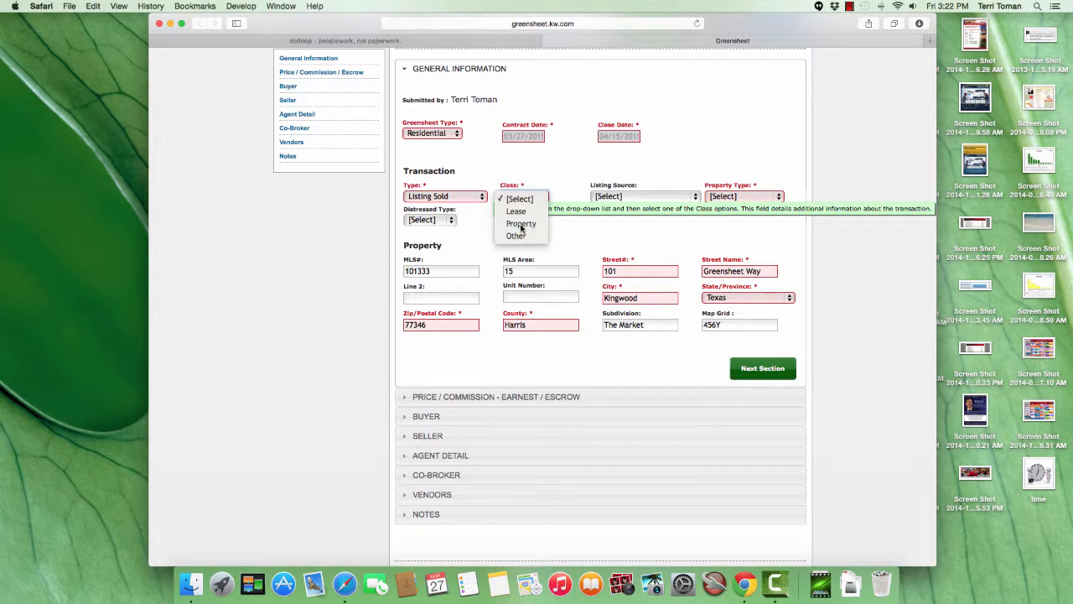
left_click(522, 224)
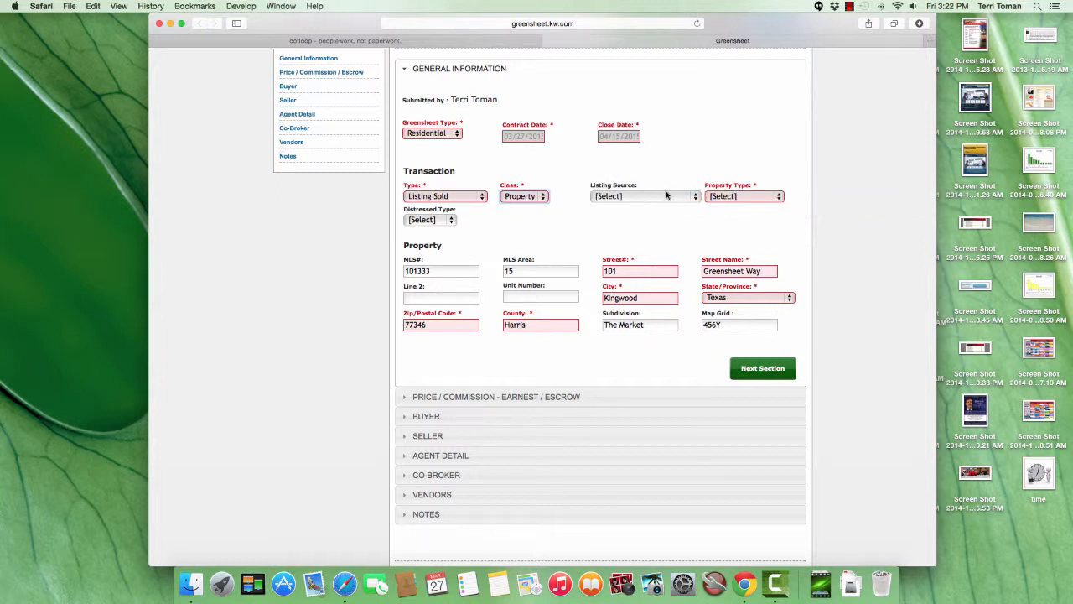
left_click(779, 196)
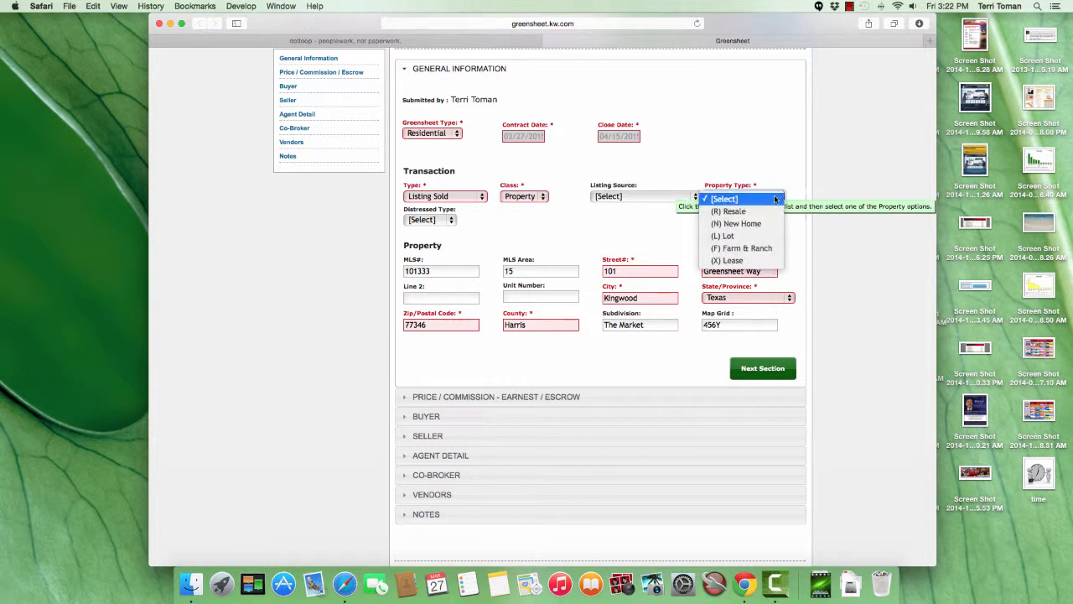
left_click(726, 212)
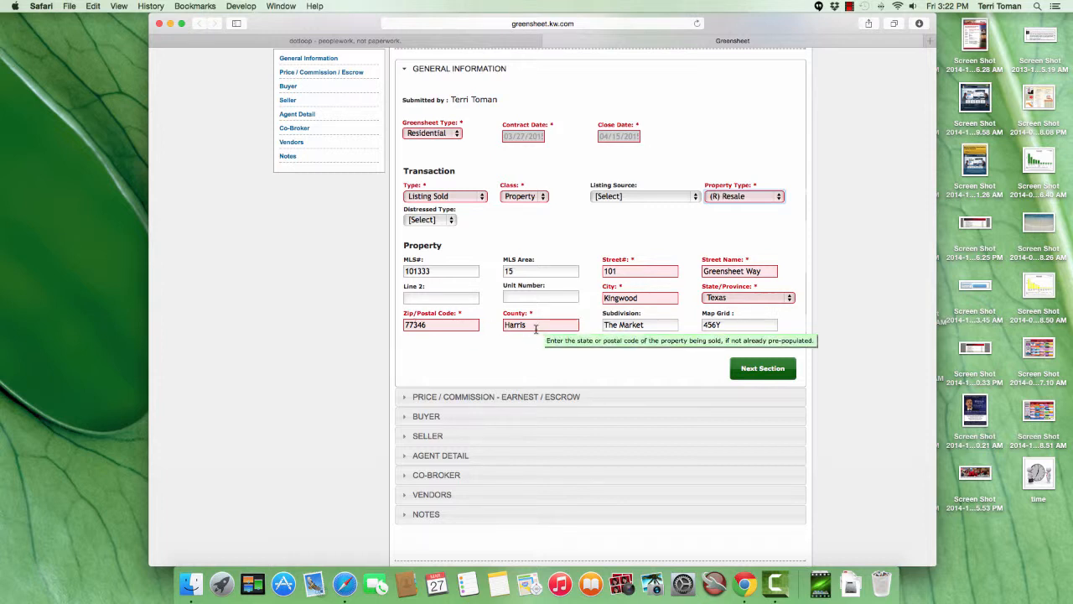
left_click(763, 371)
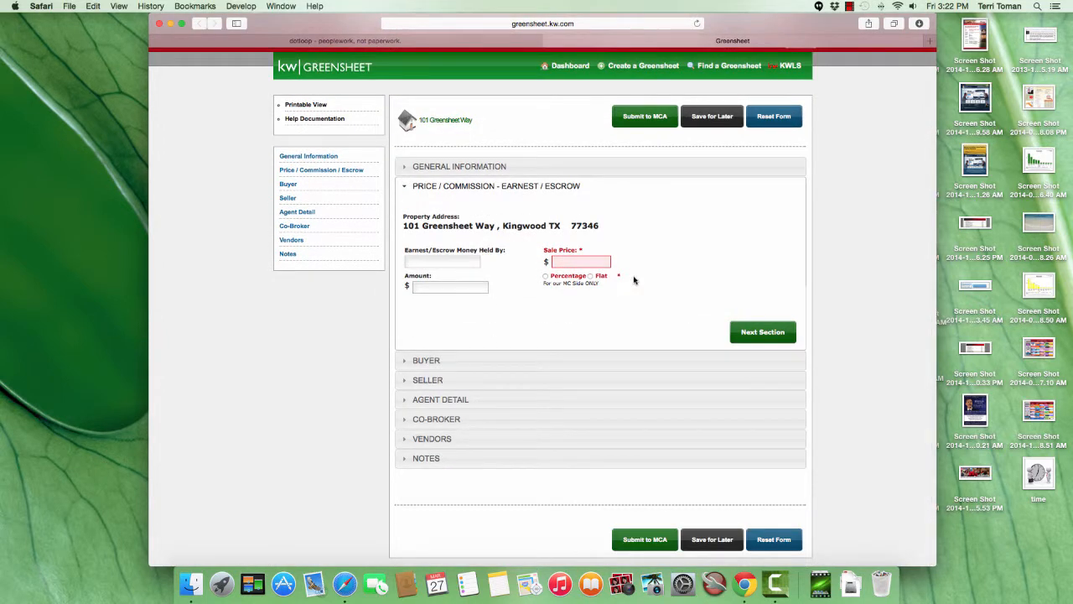
Set the sale price to $500000 with a percentage listing commission of 3%, and complete the price and commission section.
left_click(581, 260)
type("500000")
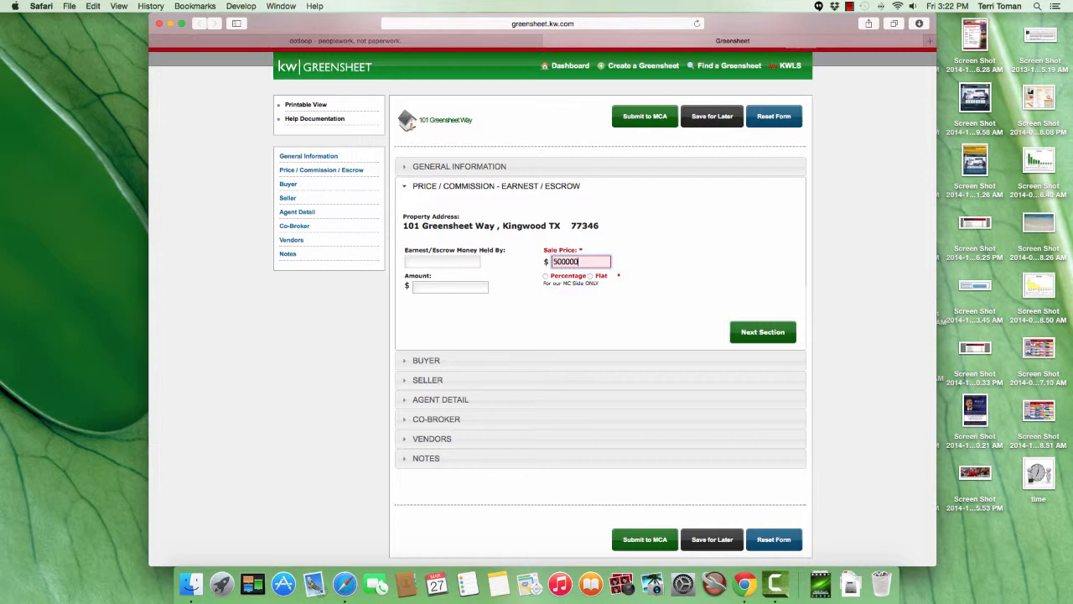
left_click(546, 277)
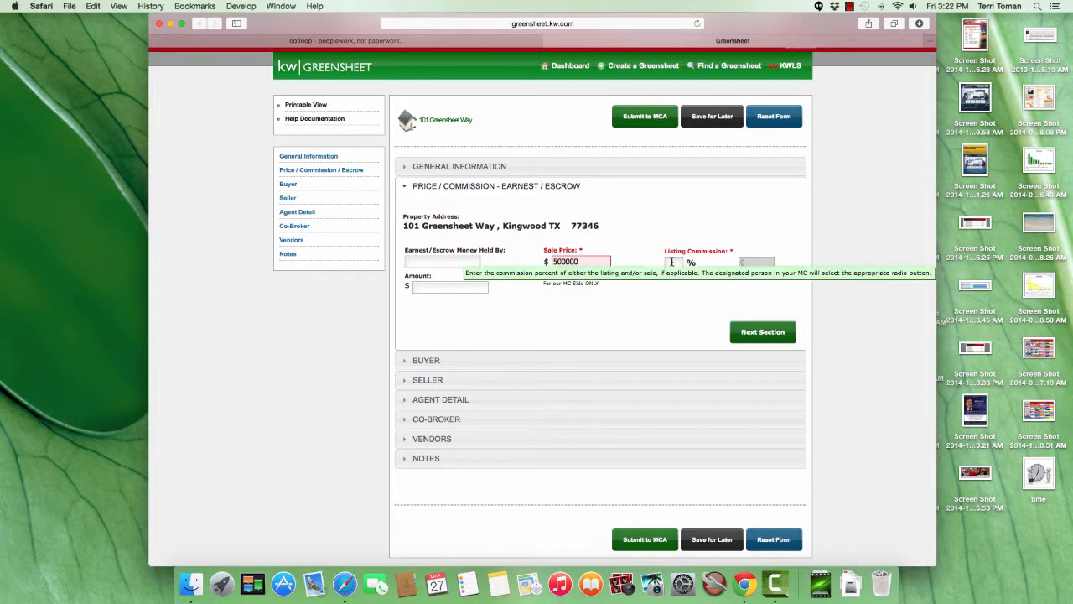
left_click(672, 261)
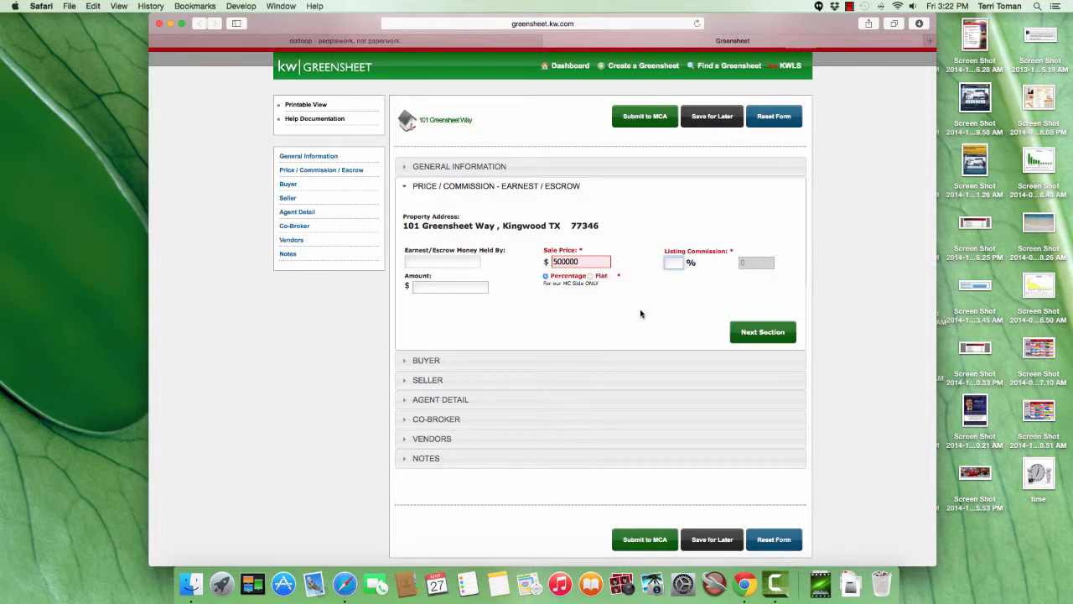
type("3")
key("Tab")
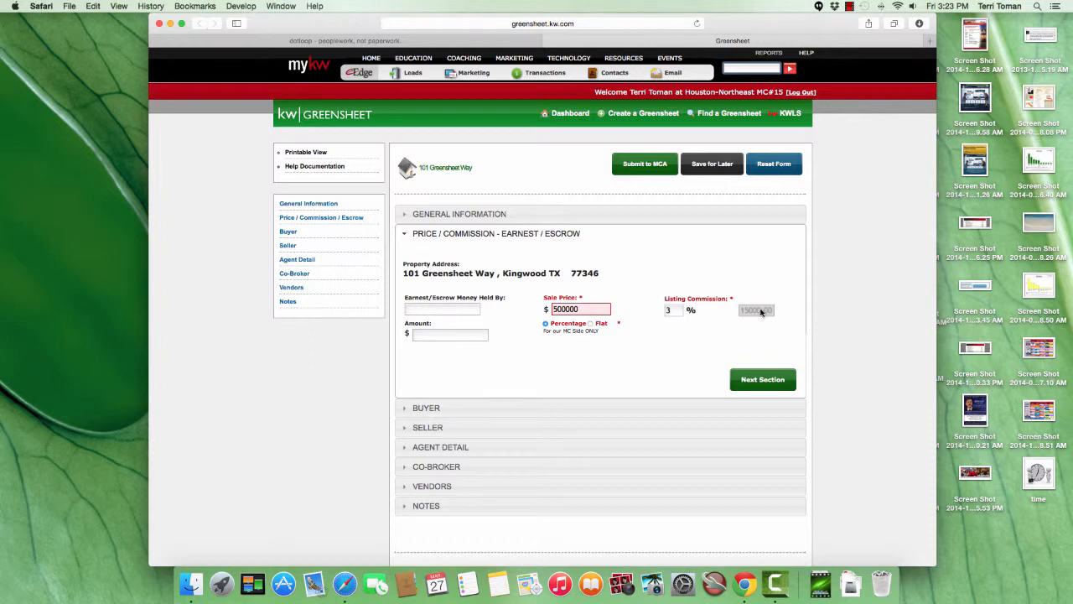
left_click(765, 382)
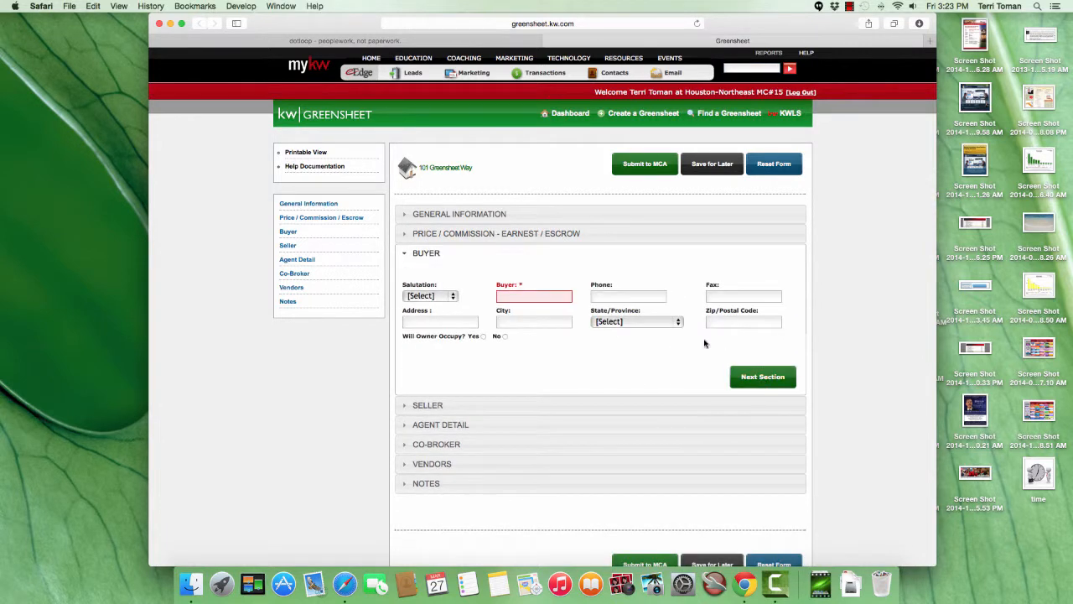
Enter the buyer's full name and complete the buyer section.
left_click(545, 296)
type("Betty")
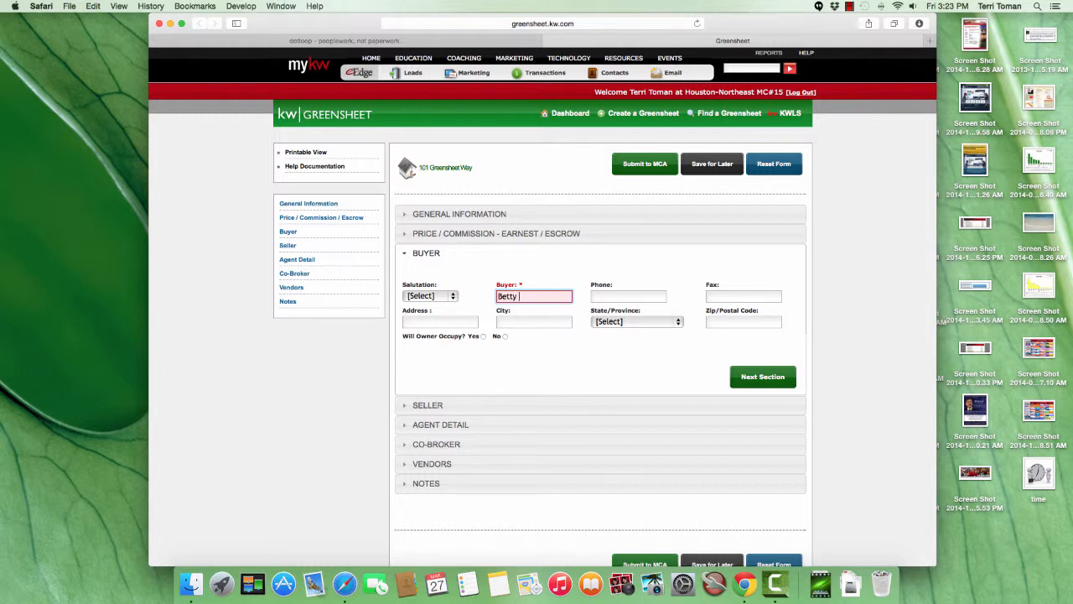
type(" Buyer")
left_click(780, 382)
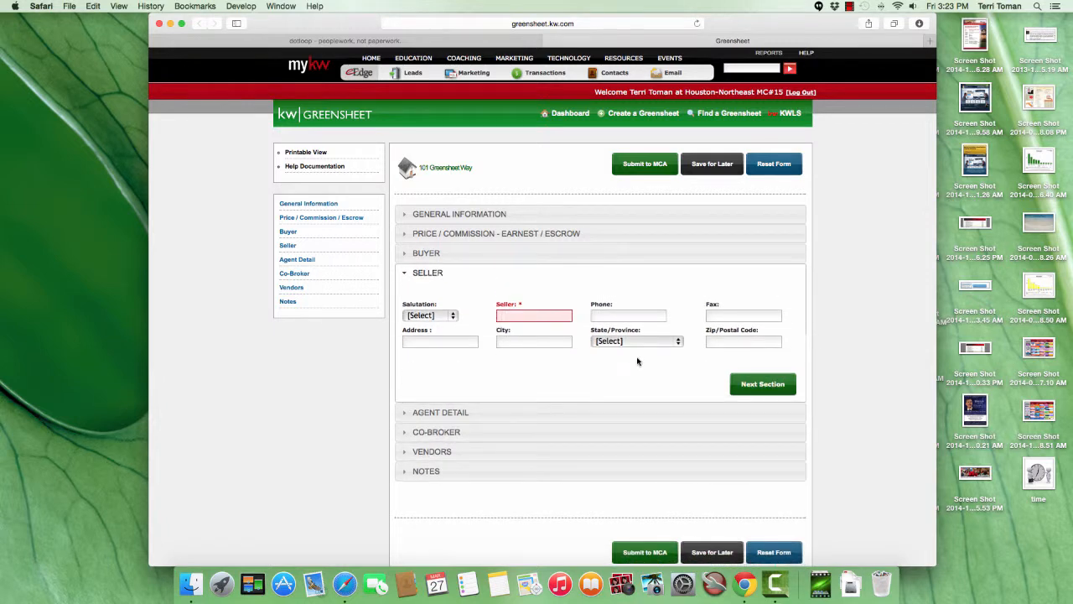
Enter the seller's full name and complete the seller section.
left_click(541, 319)
type("Sammy Seller")
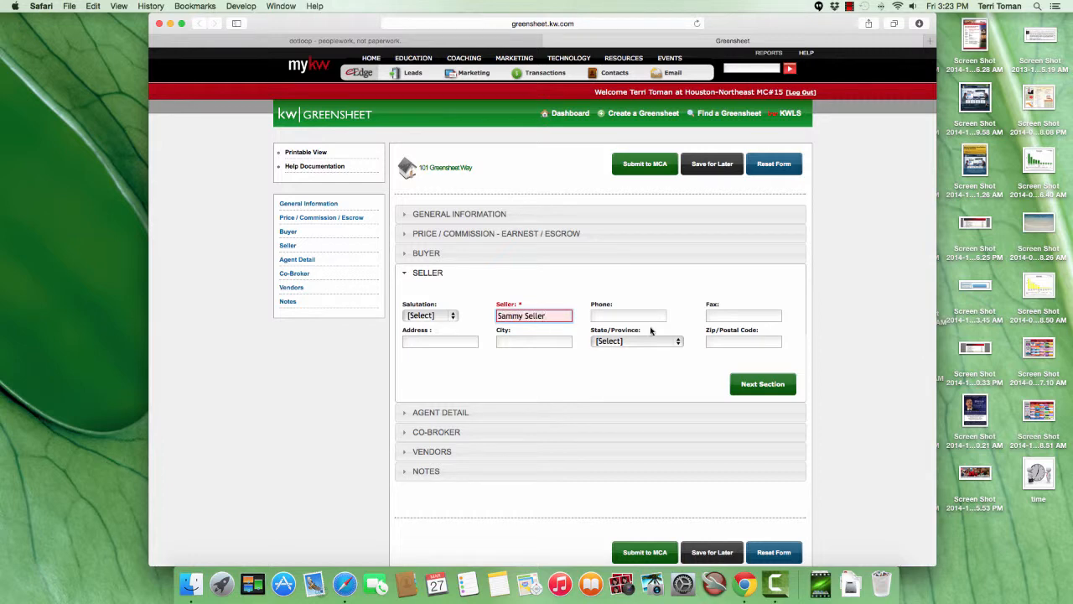
left_click(758, 383)
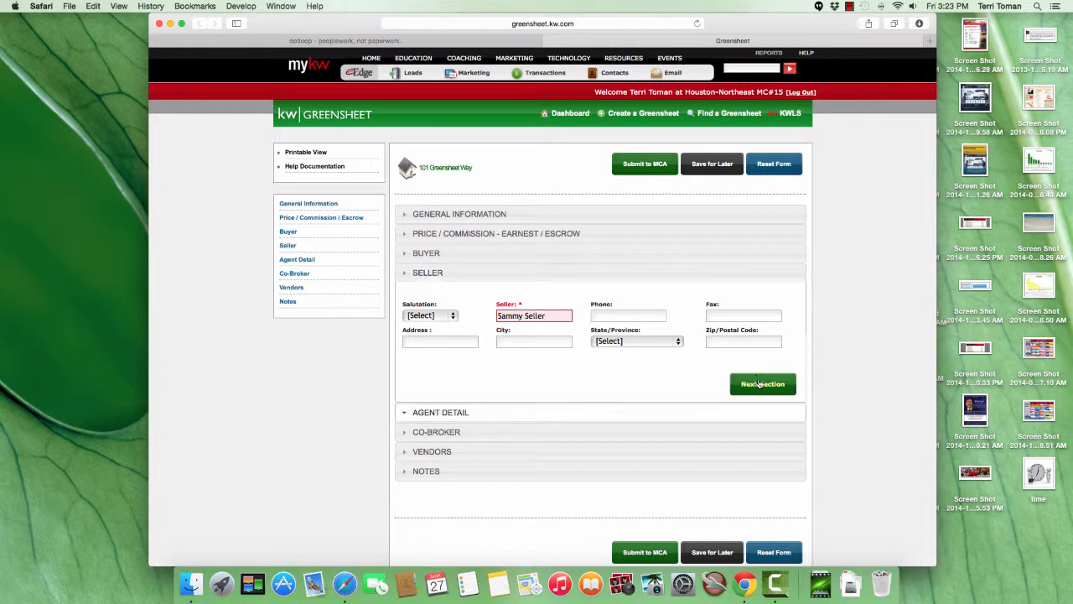
Set Agent A's role to Individual Agent, type to Listing and agency to Seller on Agent Detail Page 1.
scroll(701, 339, "down", 5)
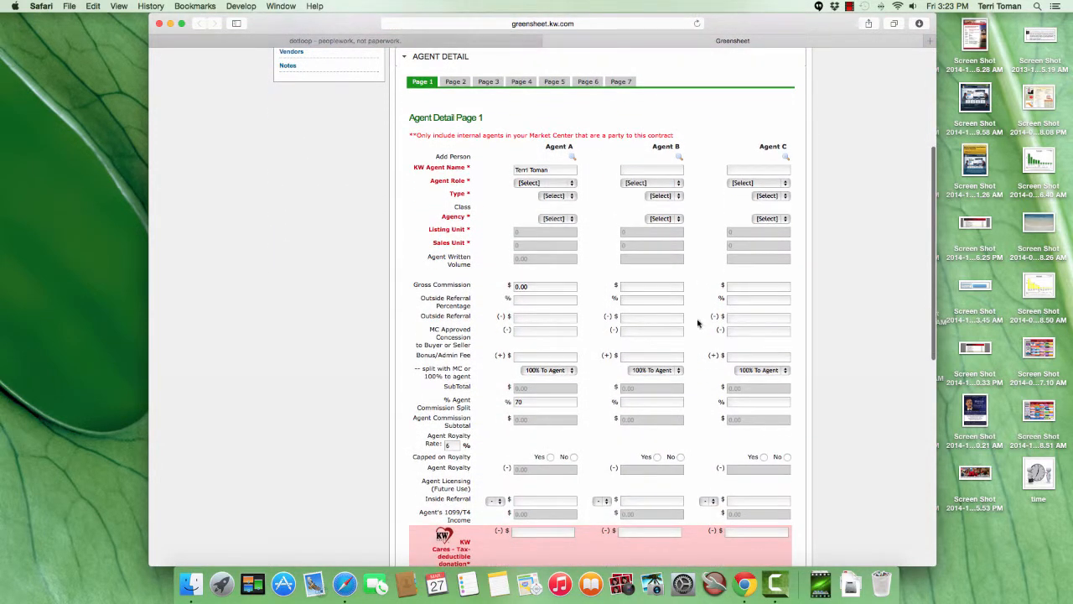
scroll(699, 324, "down", 2)
scroll(697, 323, "down", 1)
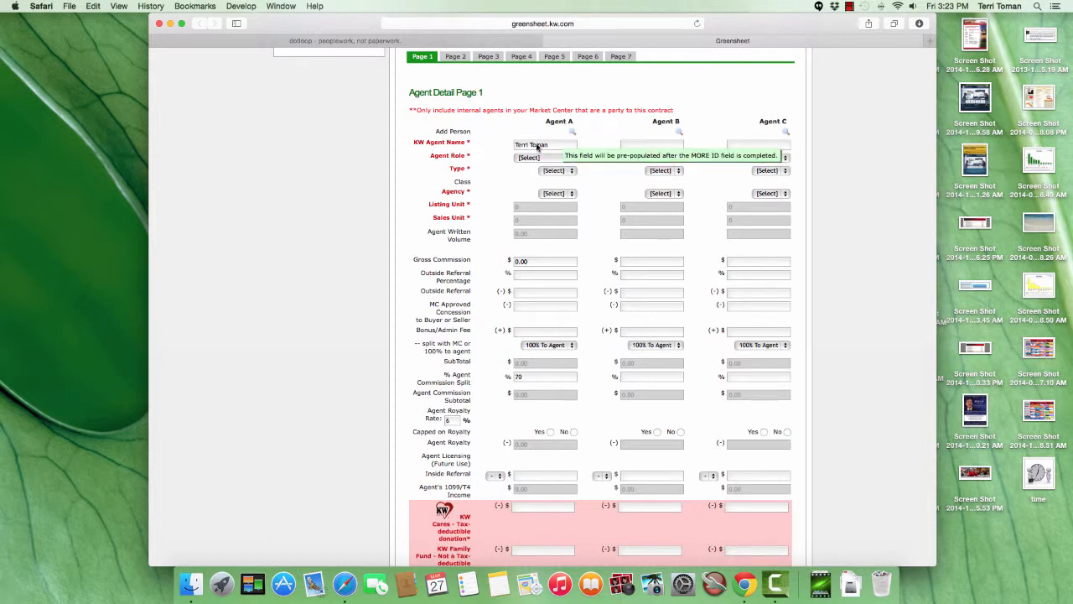
left_click(572, 160)
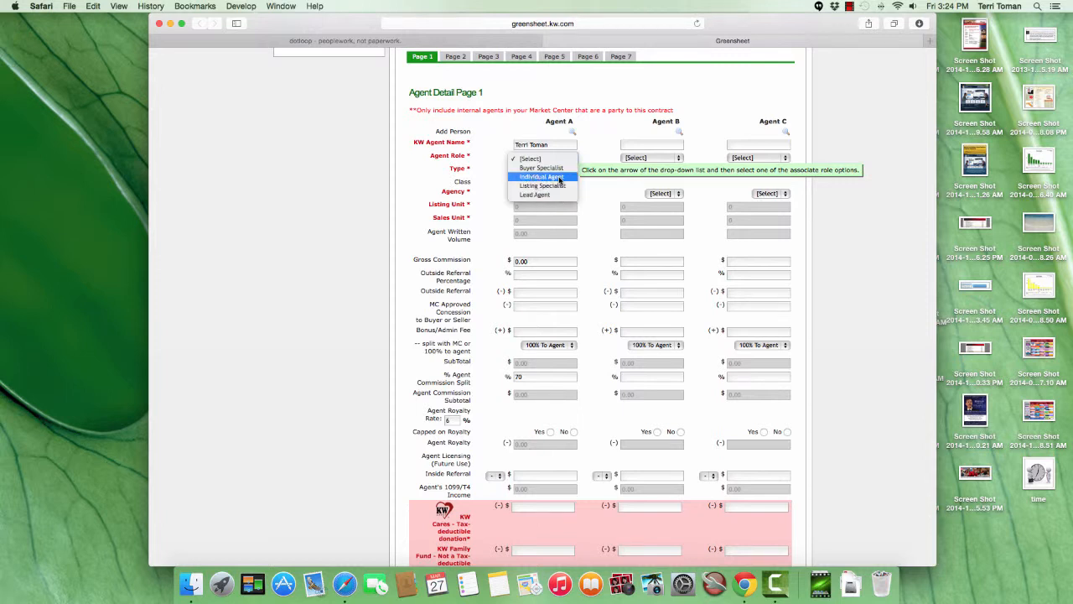
left_click(559, 178)
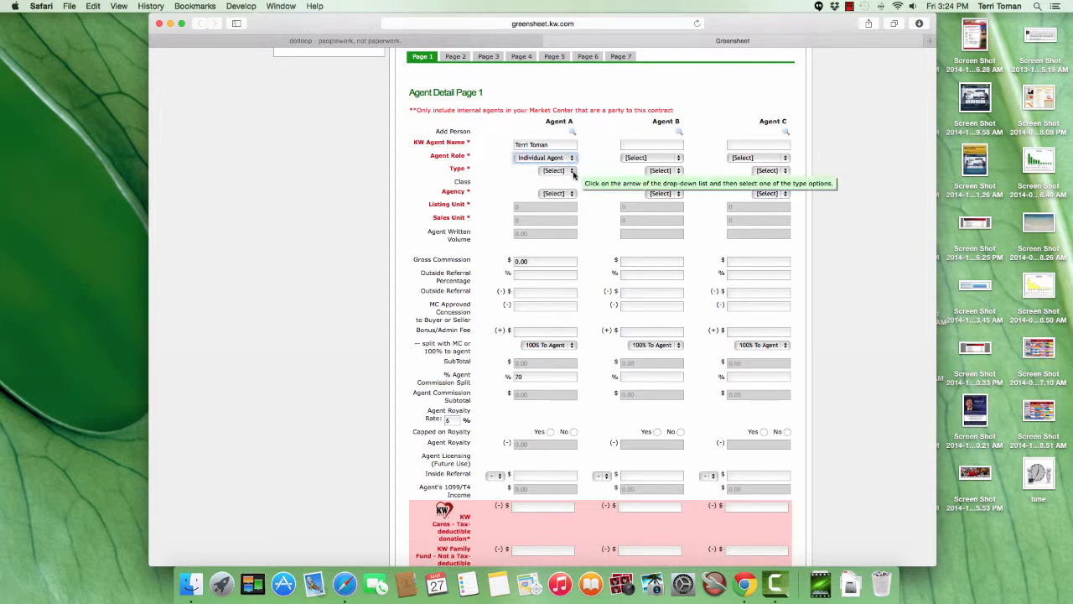
left_click(573, 172)
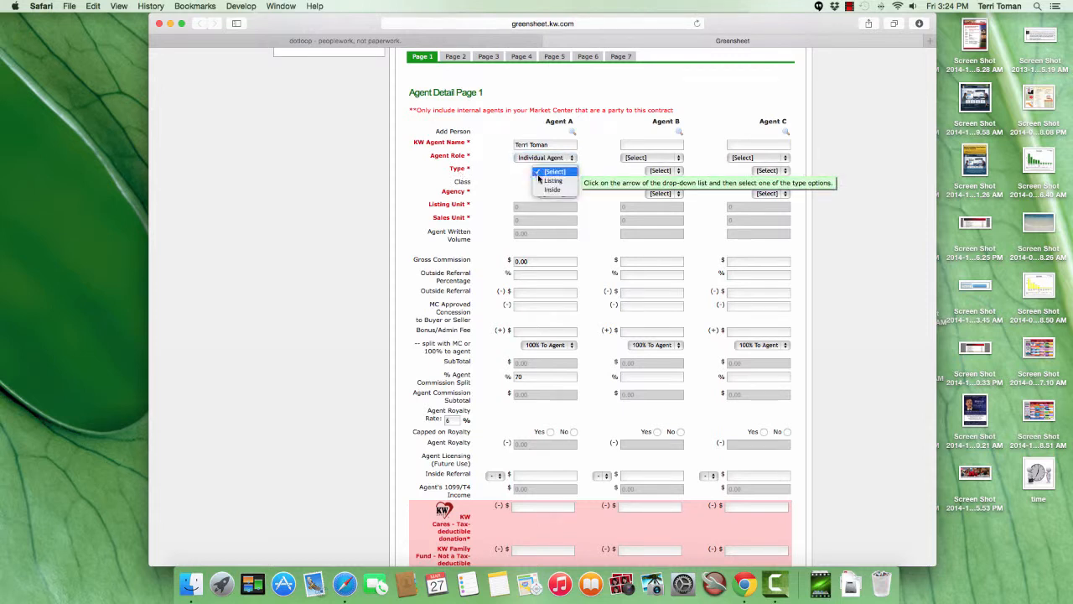
left_click(550, 180)
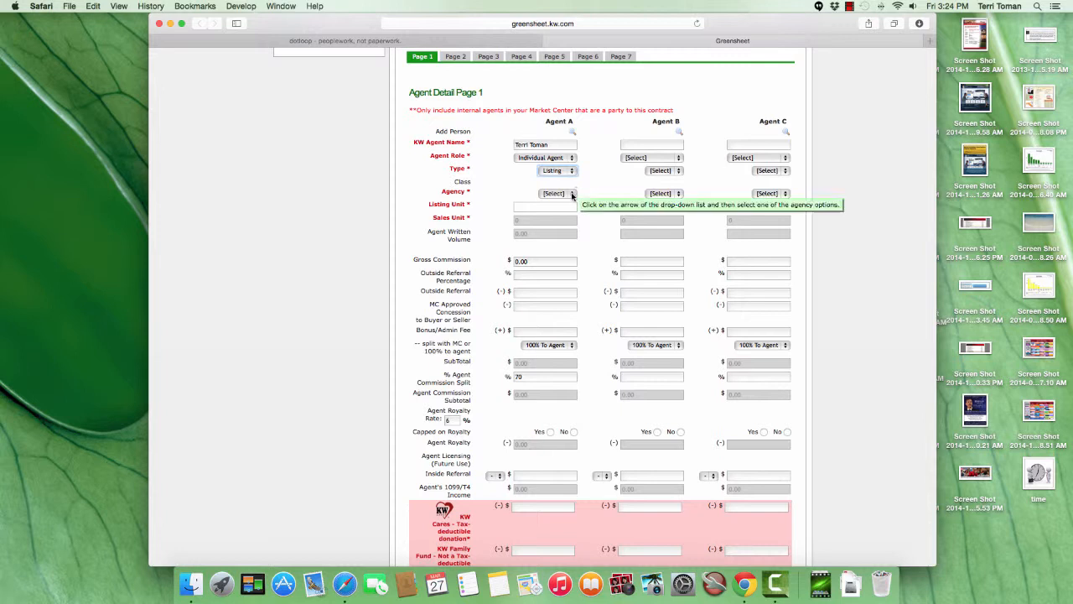
left_click(573, 194)
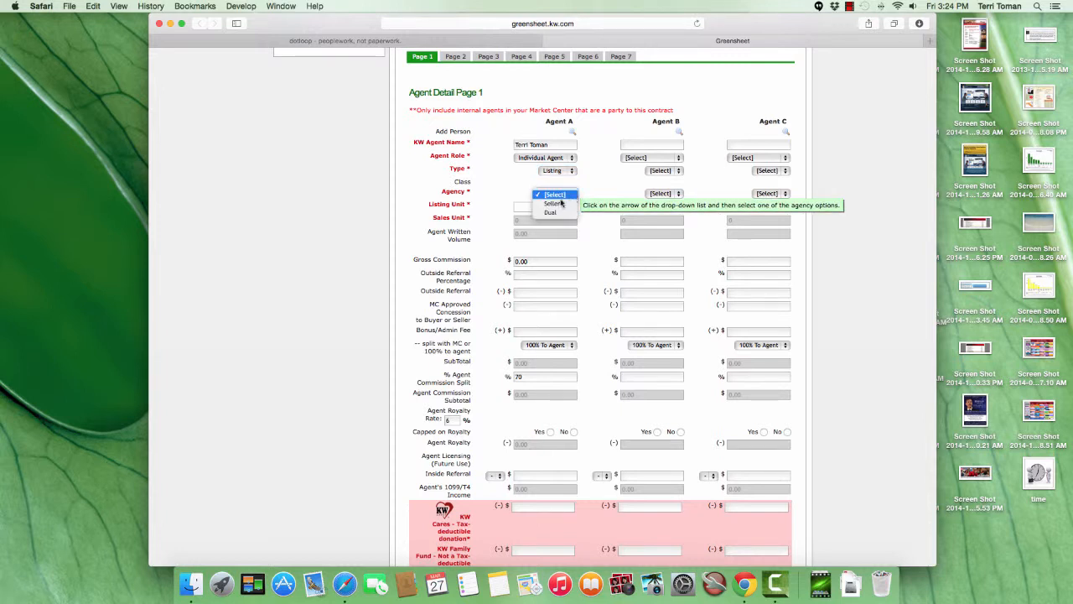
left_click(554, 205)
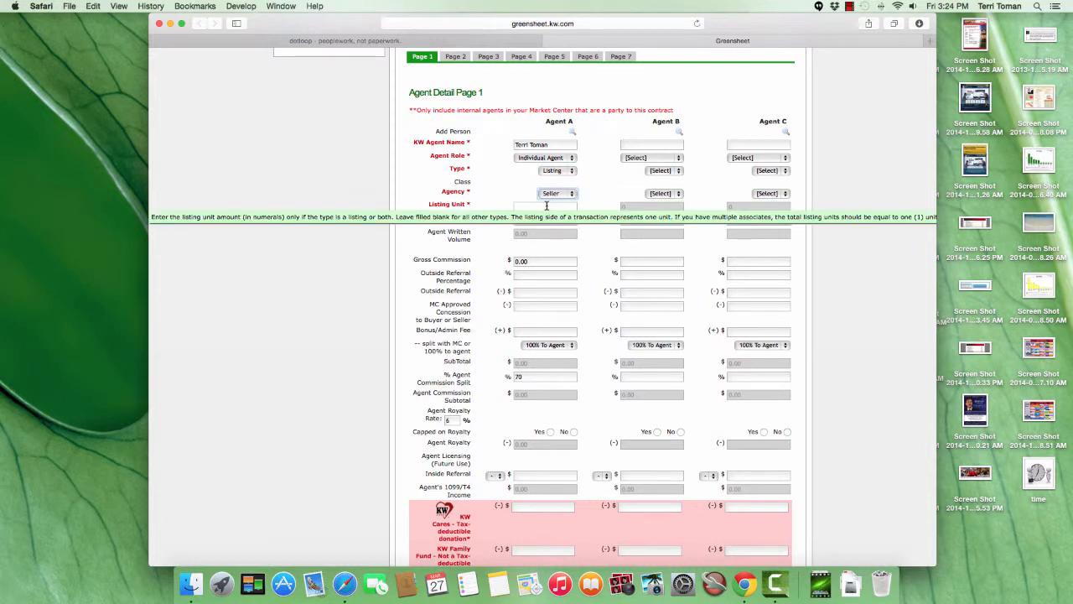
Set Agent A's listing unit to 1.
left_click(546, 206)
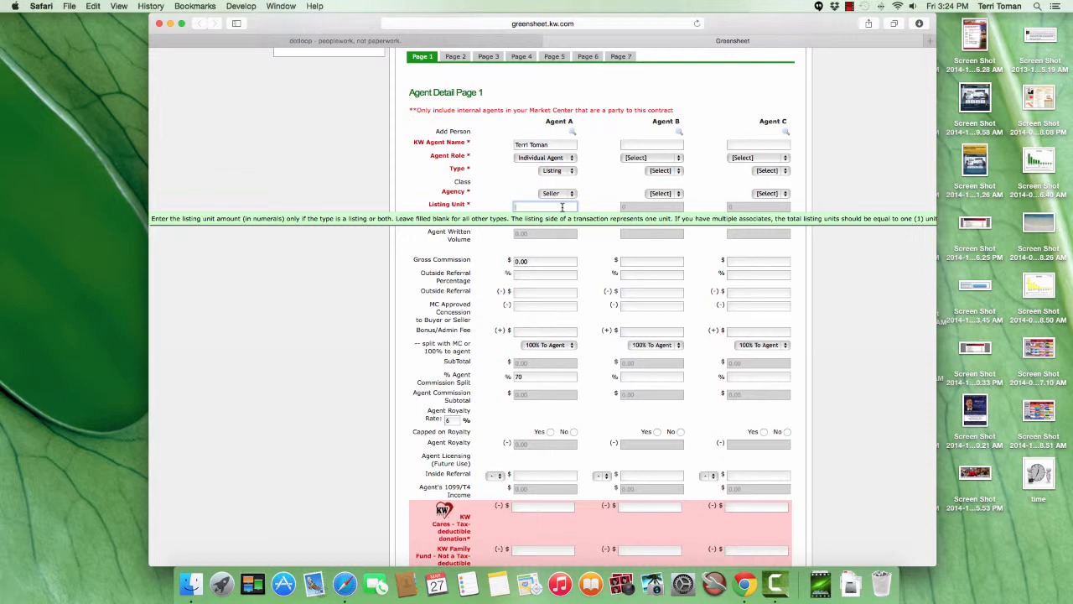
type("1")
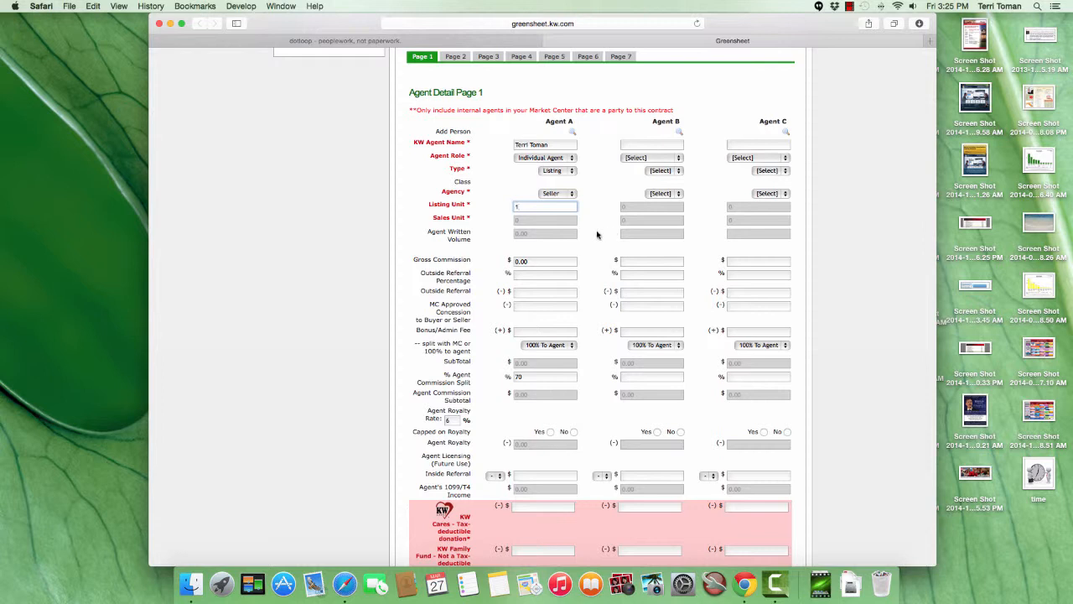
key("Tab")
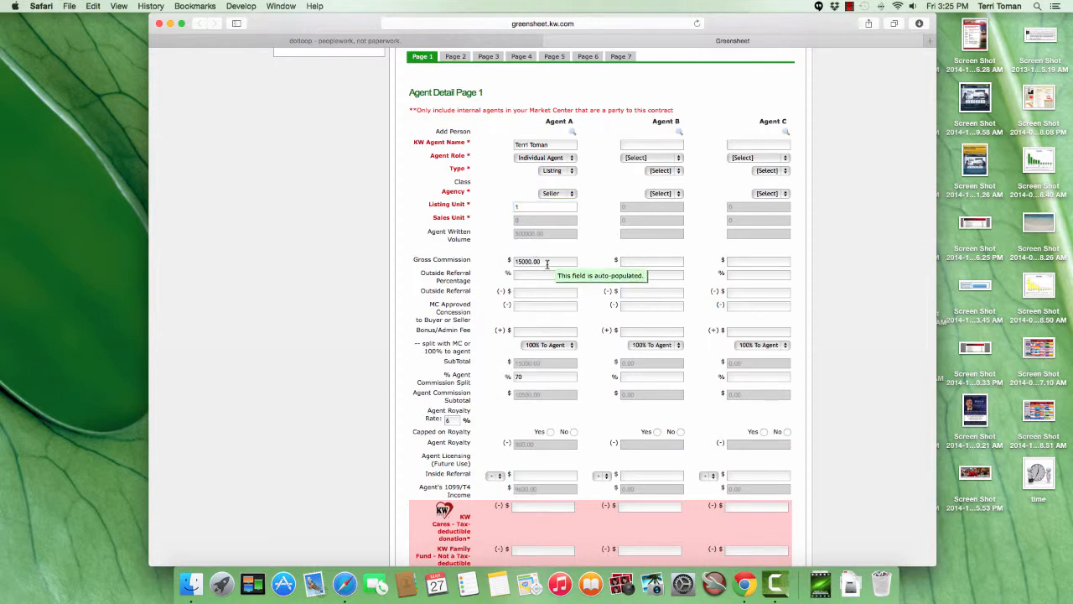
Set Agent A's outside referral percentage to 20 and acknowledge the referral data notice.
double_click(547, 264)
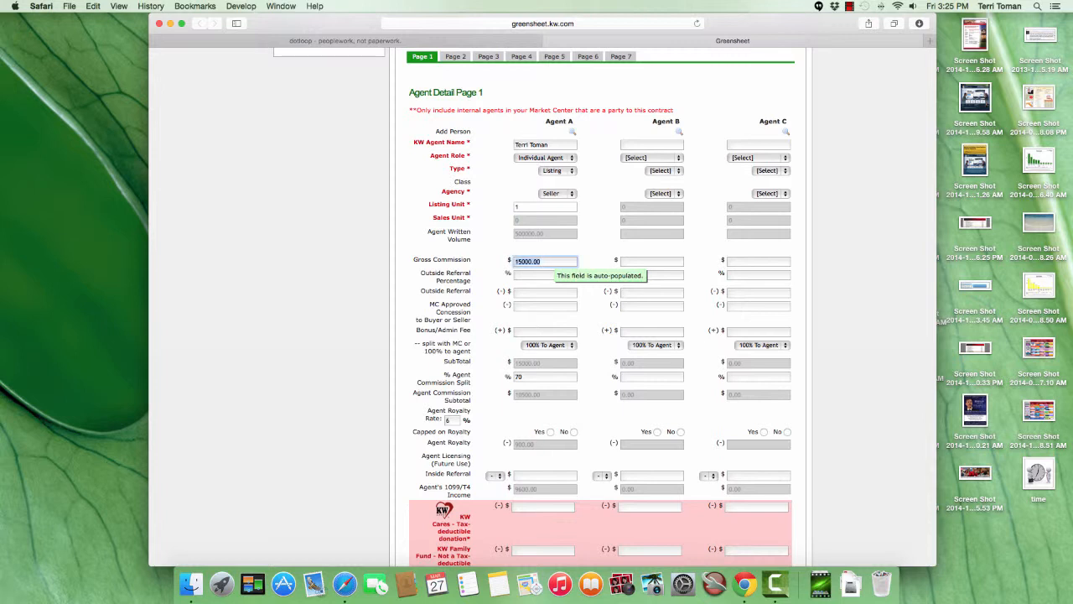
left_click(539, 274)
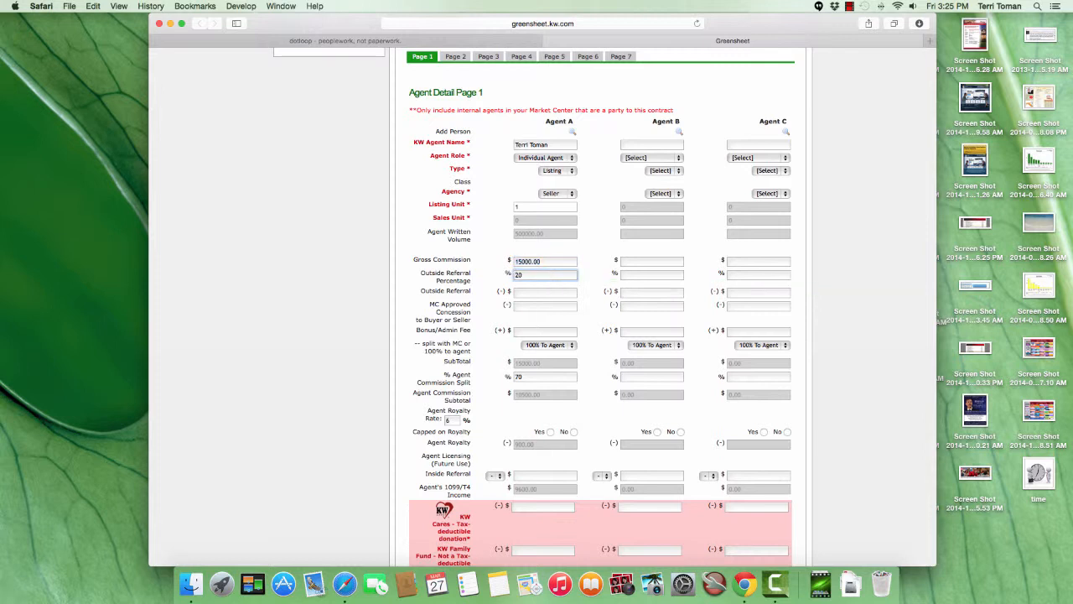
key("Tab")
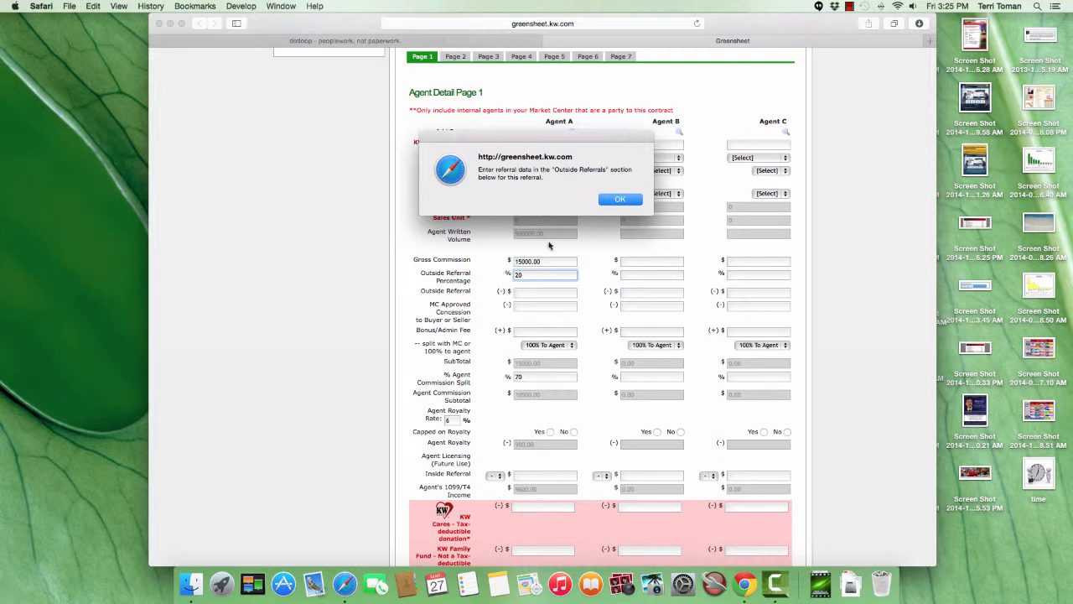
left_click(621, 200)
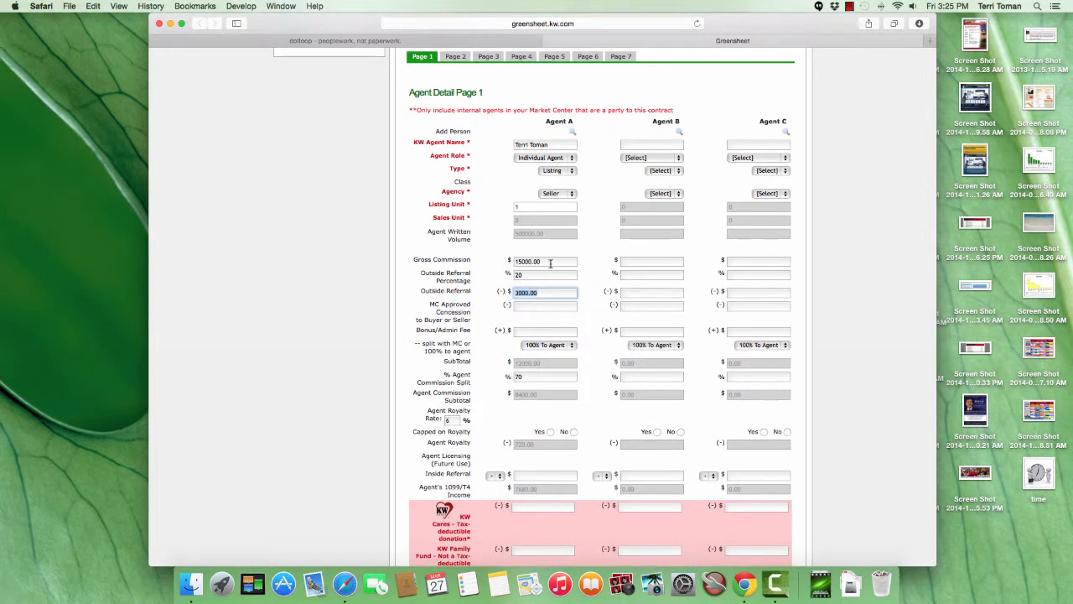
left_click(552, 309)
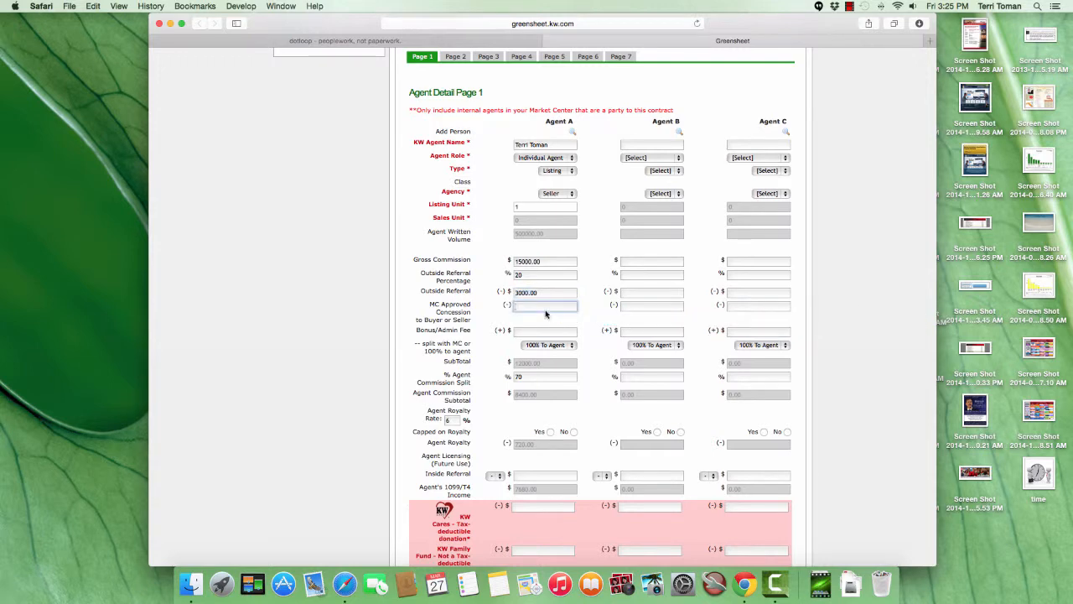
Clear Agent A's outside referral percentage and outside referral amount.
scroll(538, 306, "down", 5)
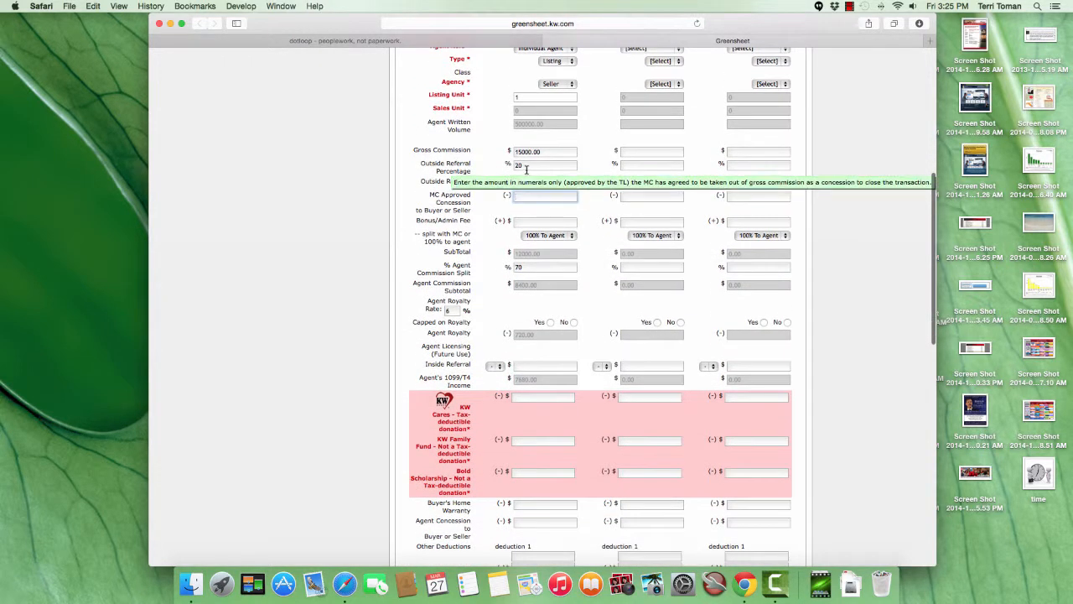
left_click(540, 165)
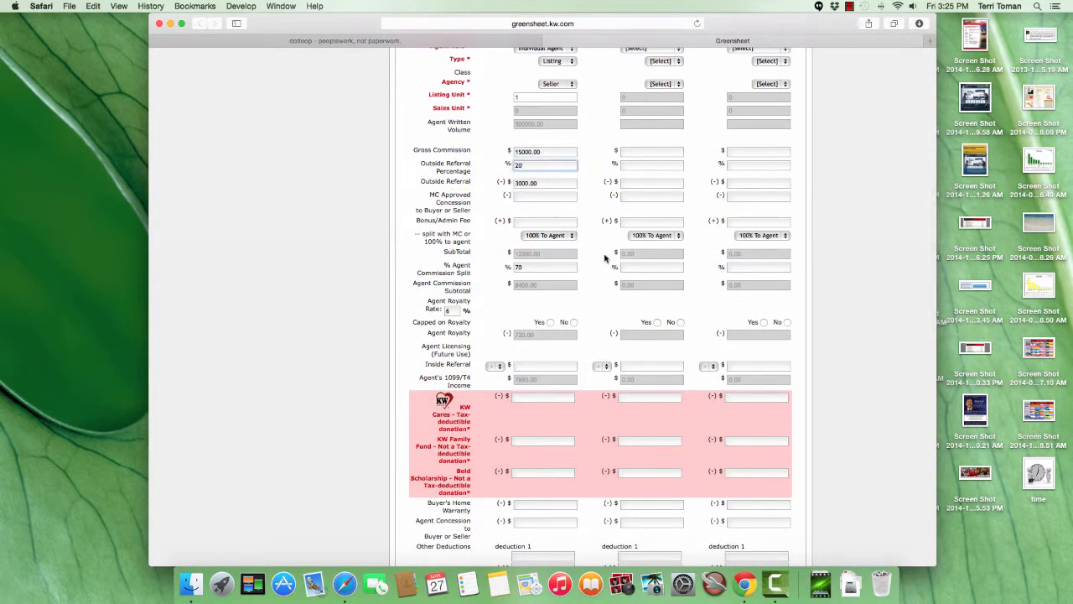
key("BackSpace")
key("BackSpace")
left_click(555, 183)
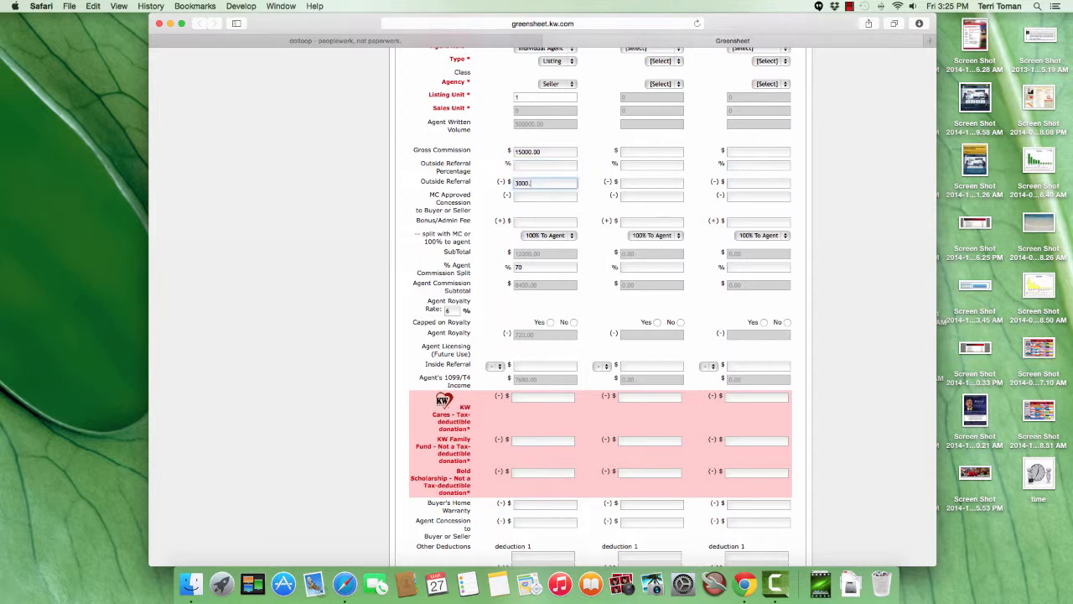
key("BackSpace")
key("BackSpace")
key("Tab")
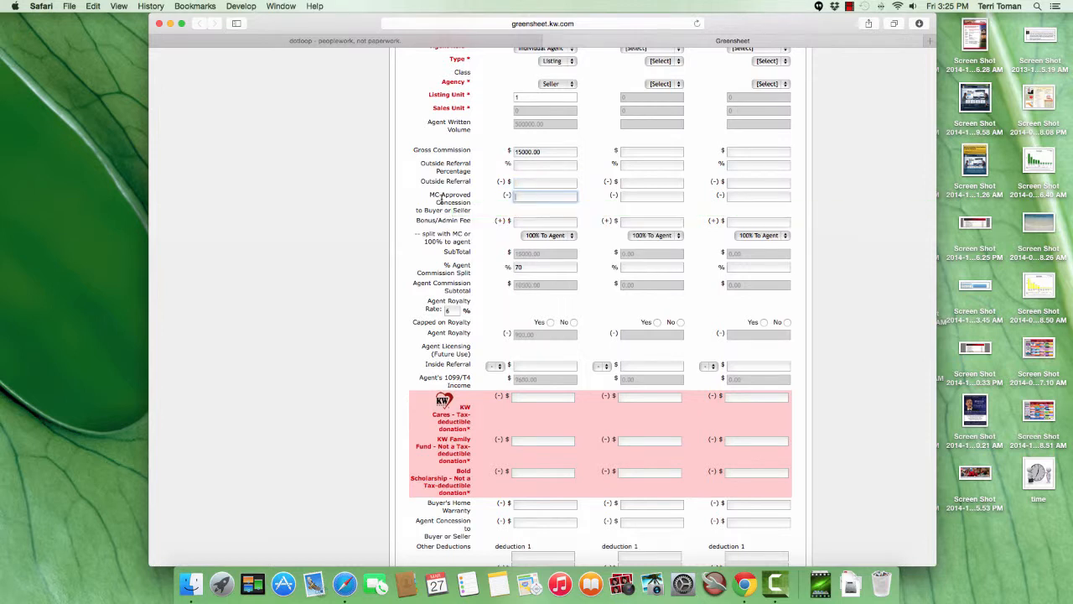
Enter a bonus/admin fee of $5000 for Agent A and set it to Split With MC.
mouse_move(539, 195)
left_click(553, 221)
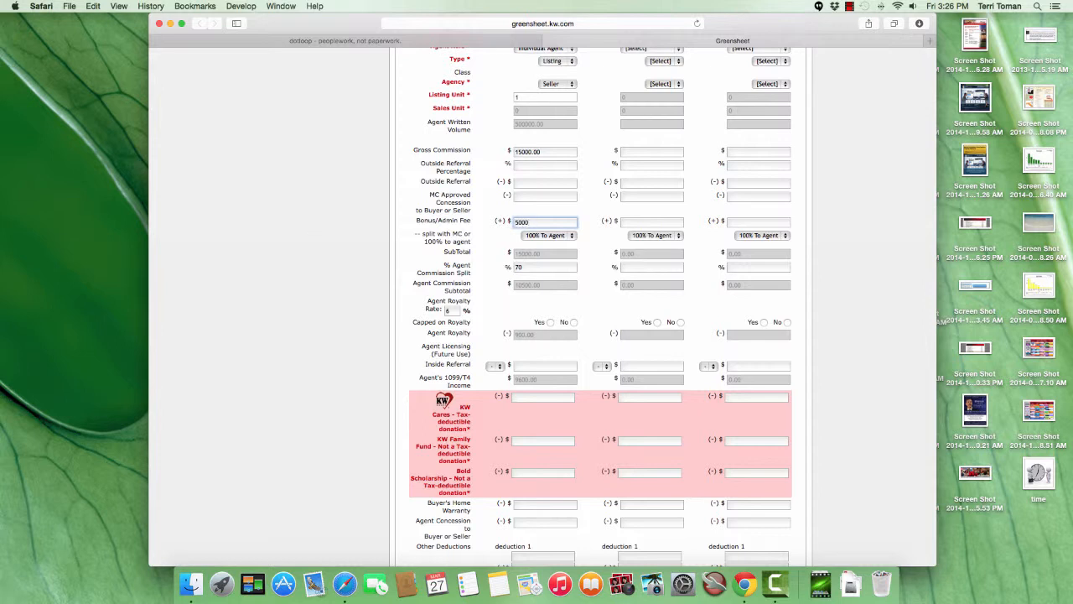
left_click(548, 237)
left_click(547, 249)
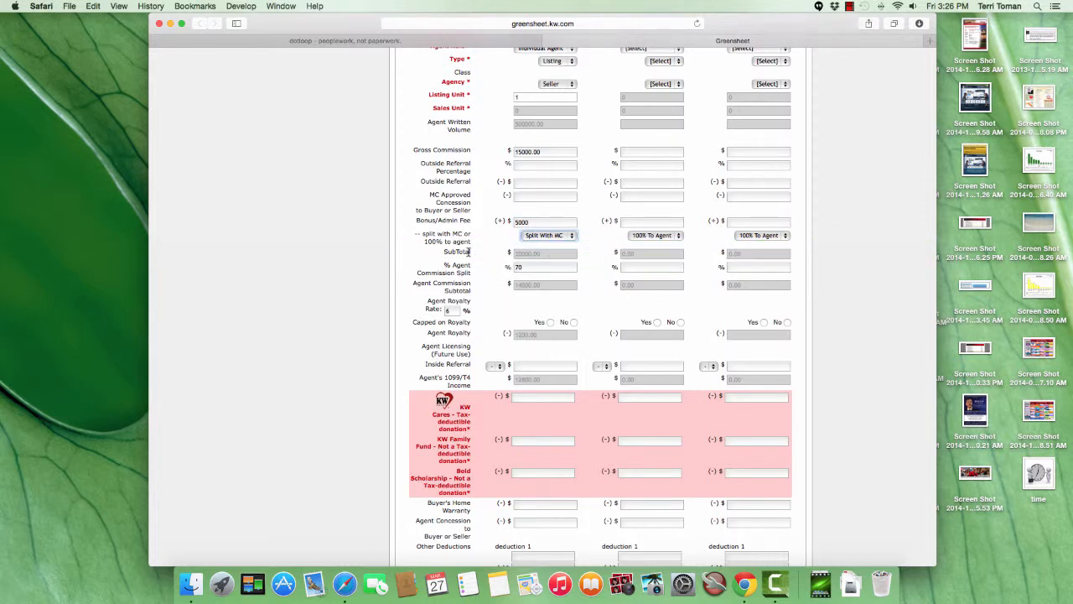
Mark Agent A as not capped on royalty.
mouse_move(540, 257)
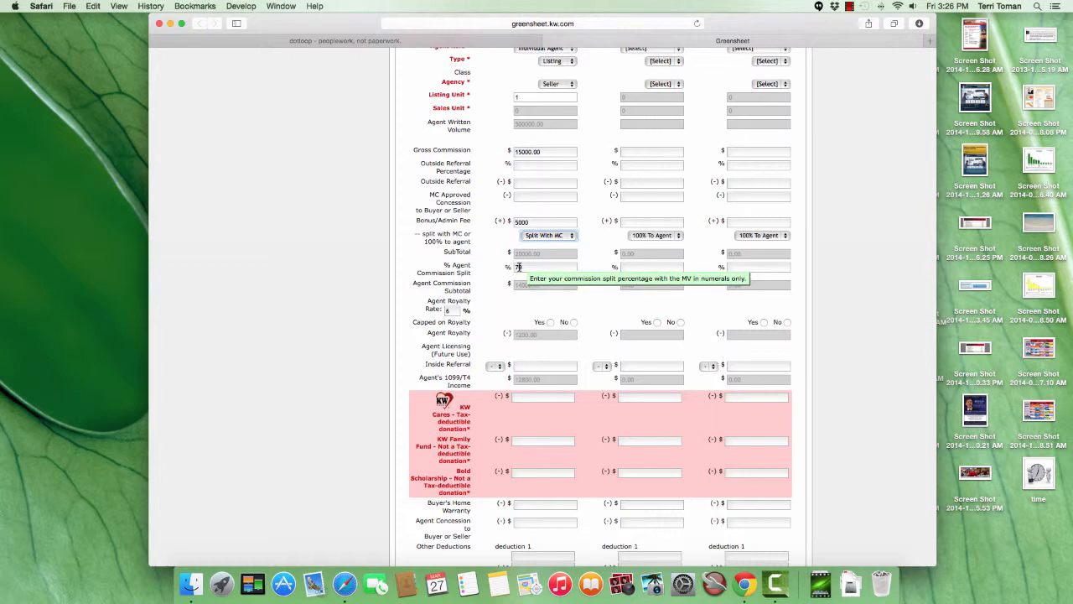
scroll(537, 277, "up", 1)
mouse_move(558, 295)
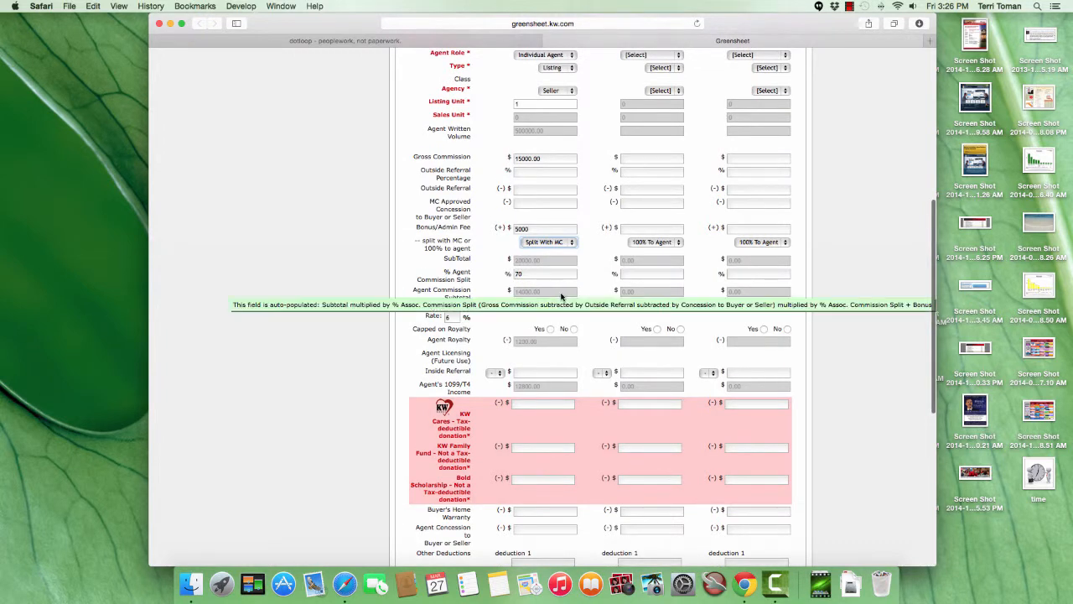
scroll(558, 295, "down", 5)
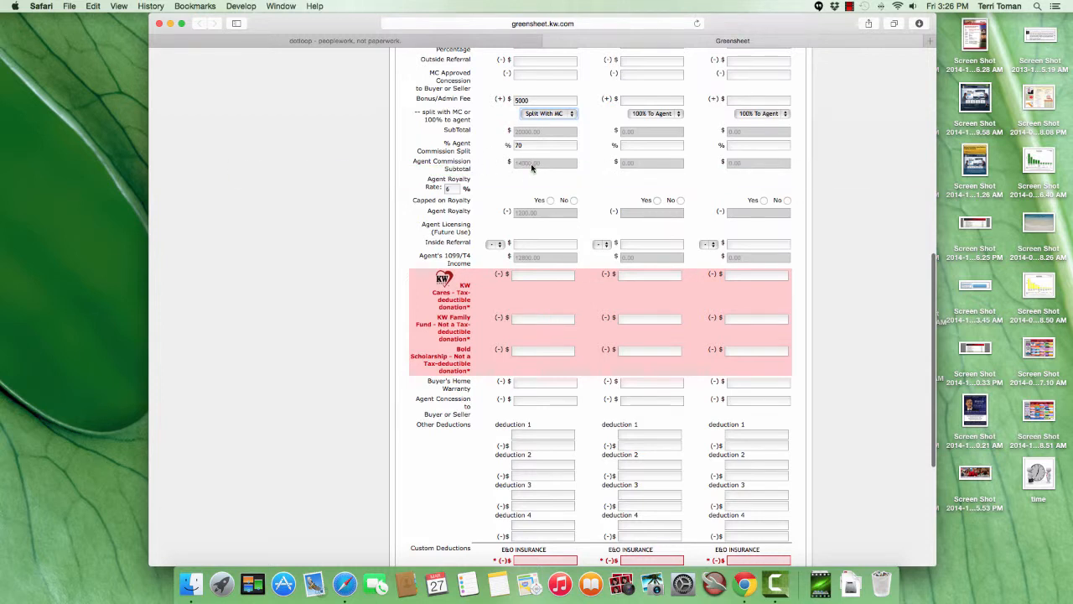
mouse_move(532, 167)
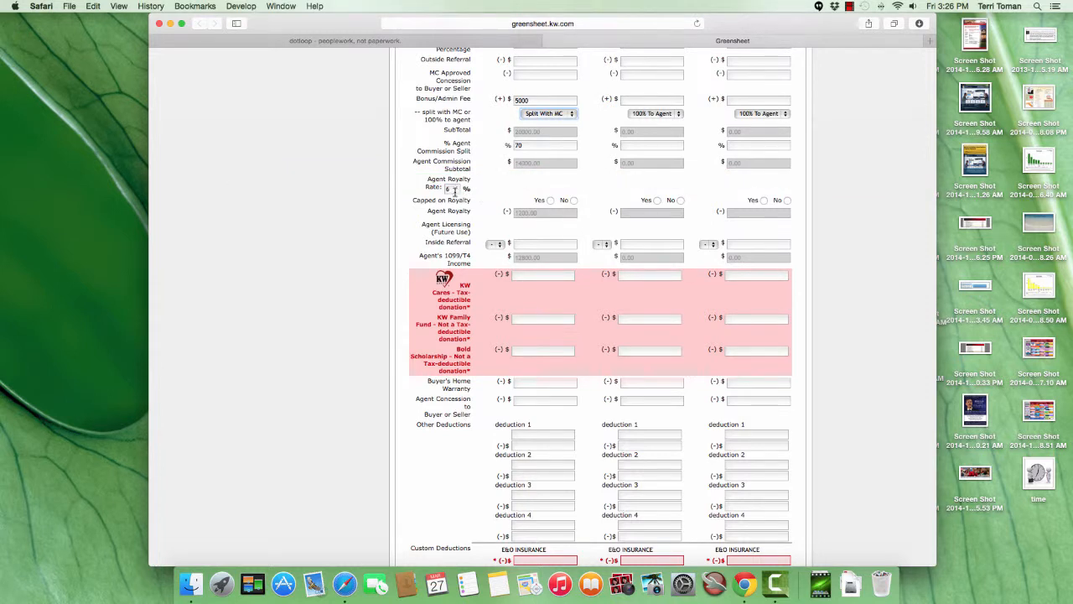
left_click(573, 202)
Enter Agent A donations of $10 each for KW Cares, KW Family Fund and Bold Scholarship.
scroll(520, 195, "down", 5)
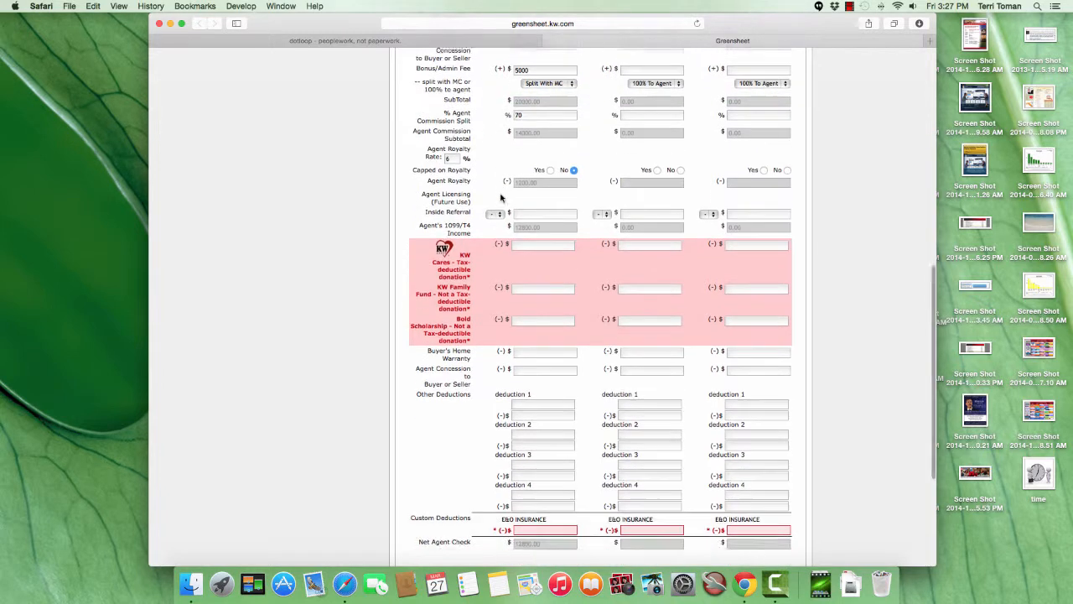
mouse_move(525, 97)
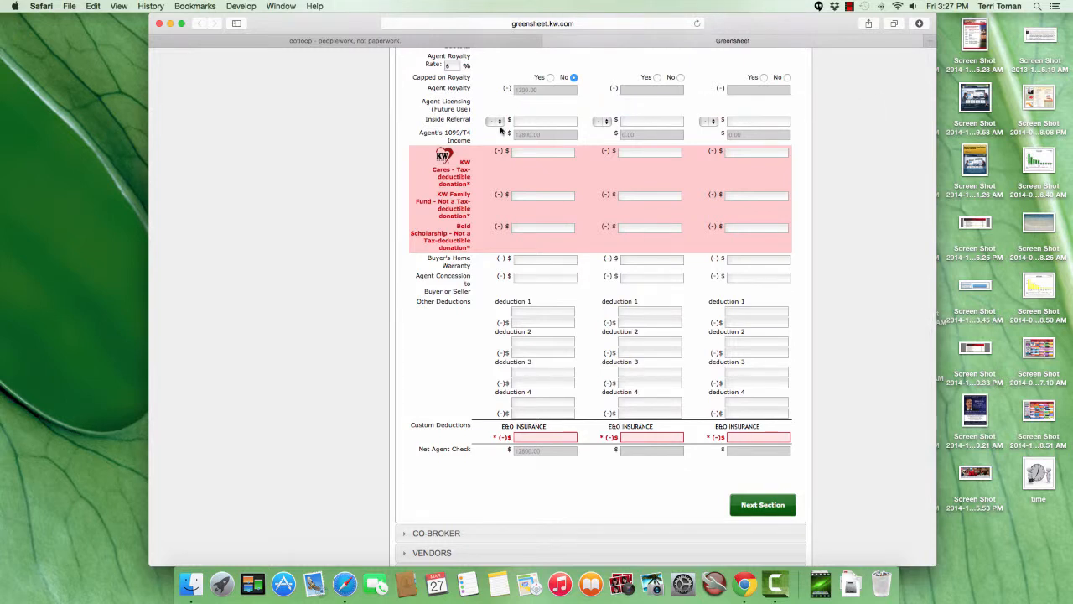
mouse_move(522, 121)
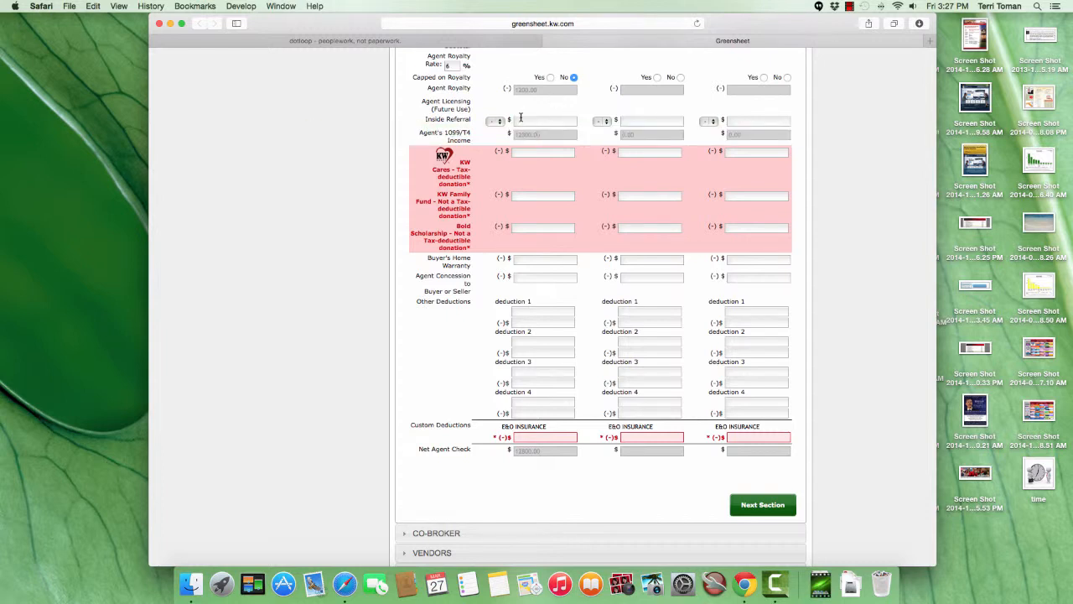
left_click(552, 153)
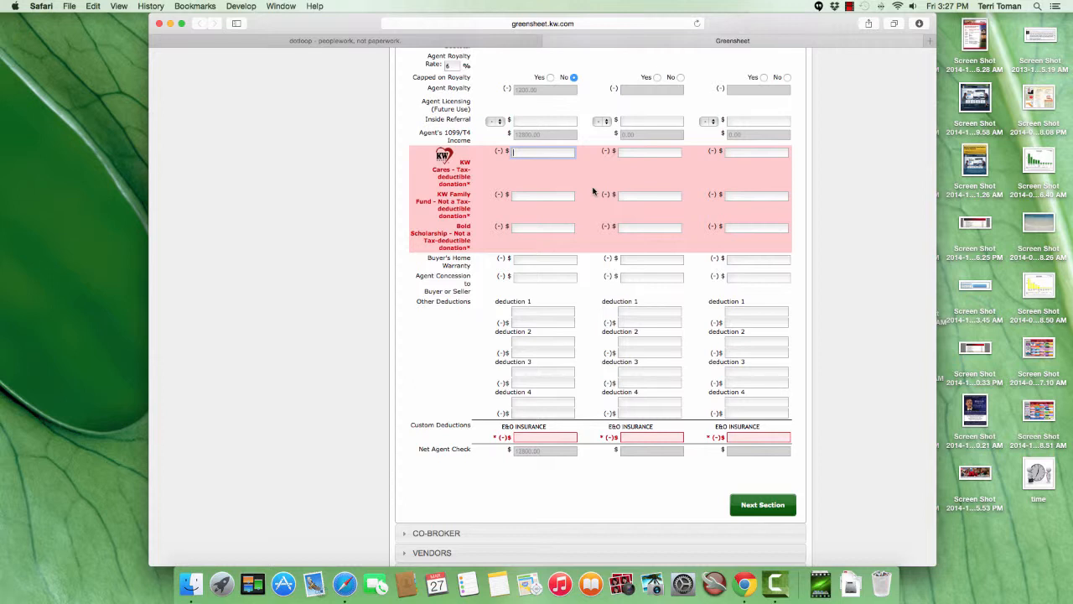
type("10")
left_click(555, 197)
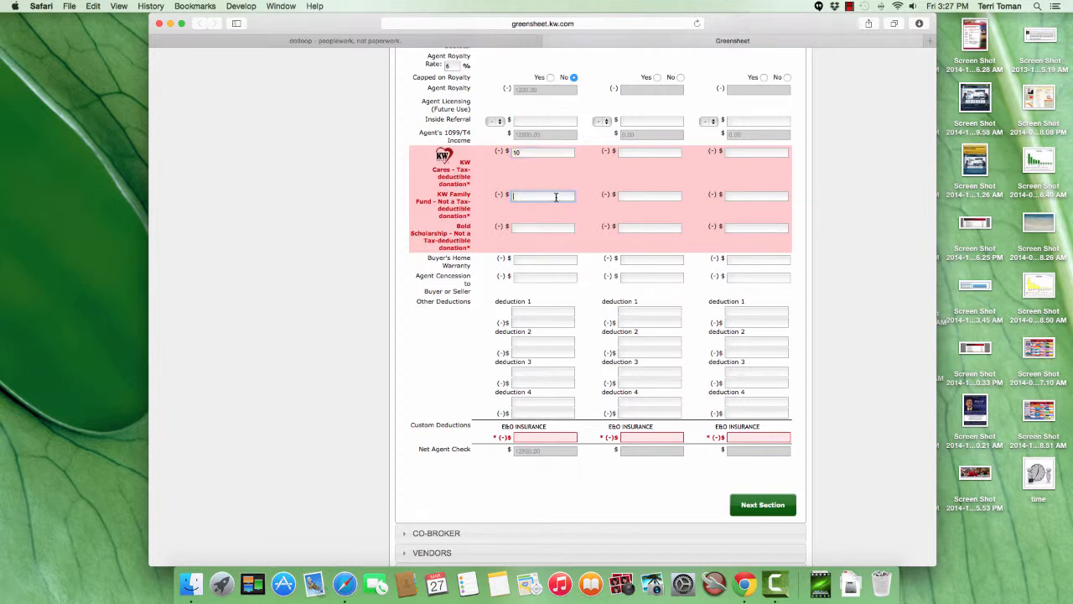
type("10")
left_click(544, 228)
type("10")
Set Agent A's E&O Insurance custom deduction to $30, leaving the home warranty and agent concession blank.
left_click(549, 258)
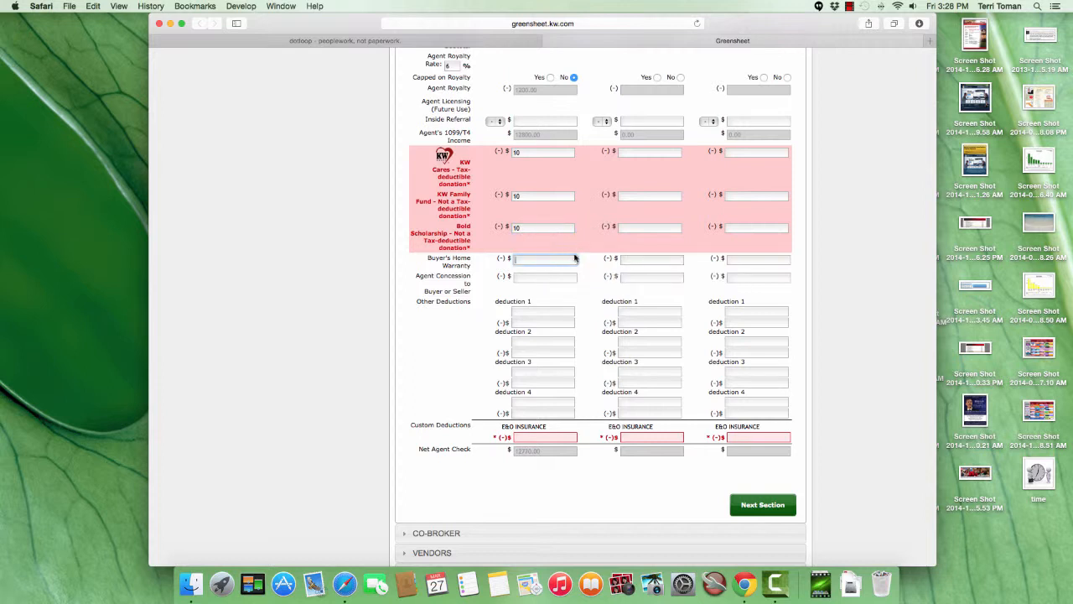
left_click(543, 277)
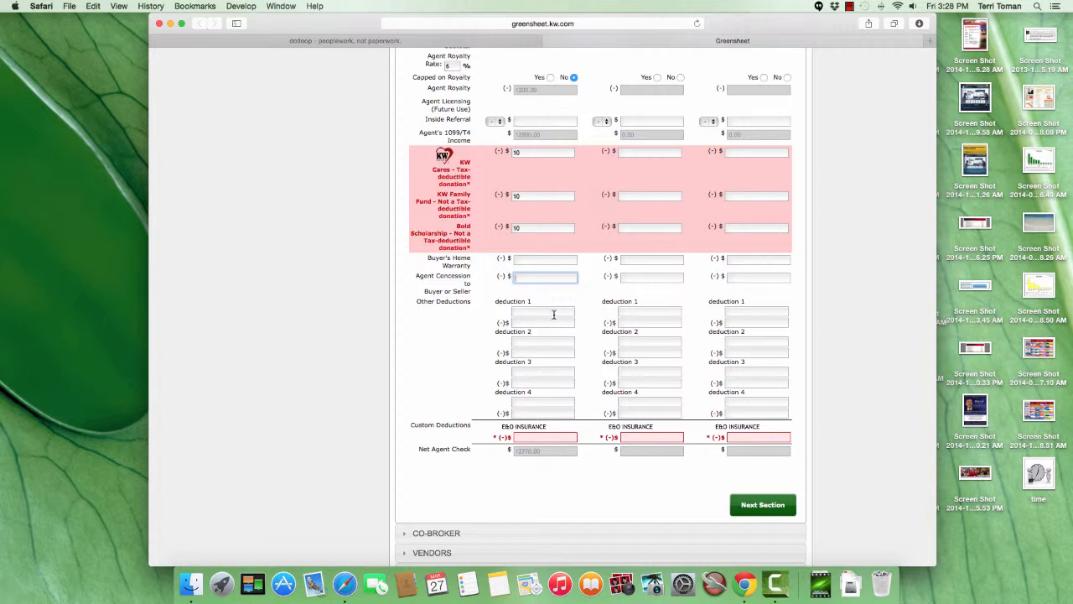
left_click(560, 435)
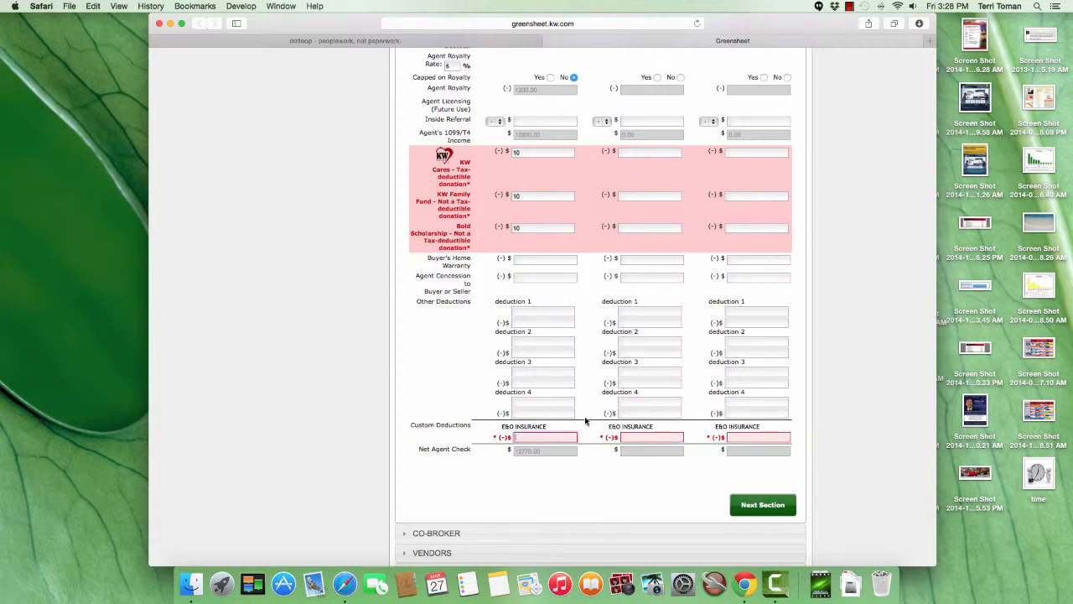
type("30")
Add a PC deduction of $1000 as deduction 1 under Agent A's other deductions.
left_click(550, 311)
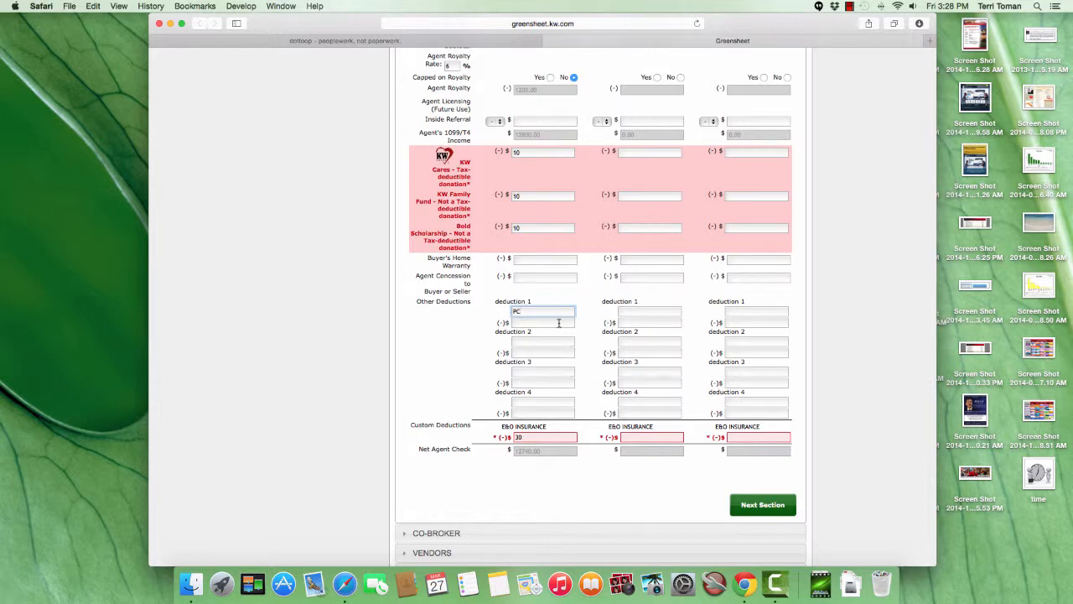
left_click(559, 322)
scroll(447, 320, "up", 5)
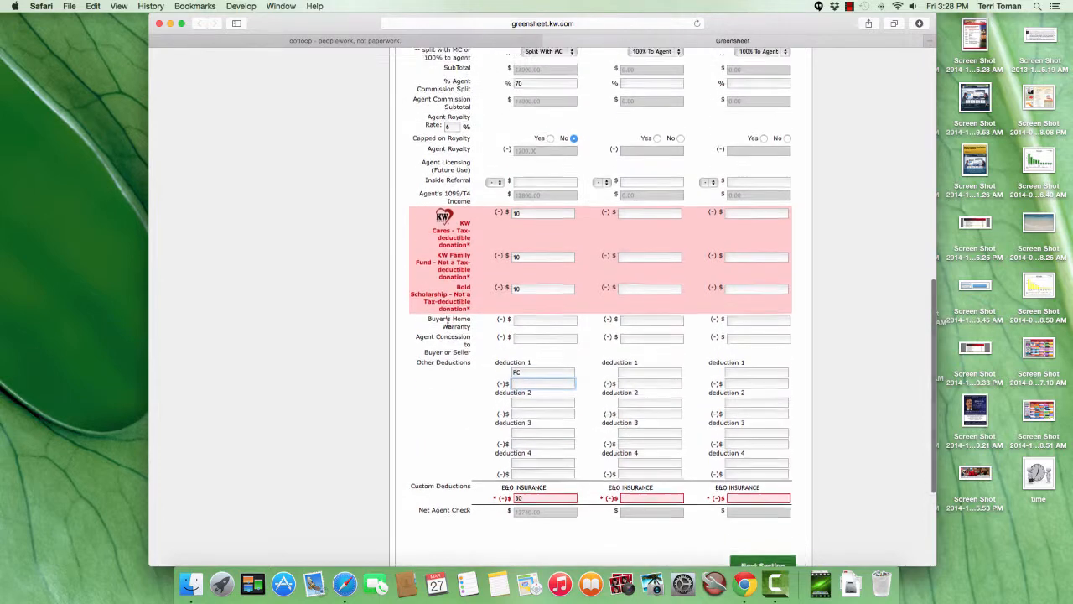
scroll(451, 333, "up", 5)
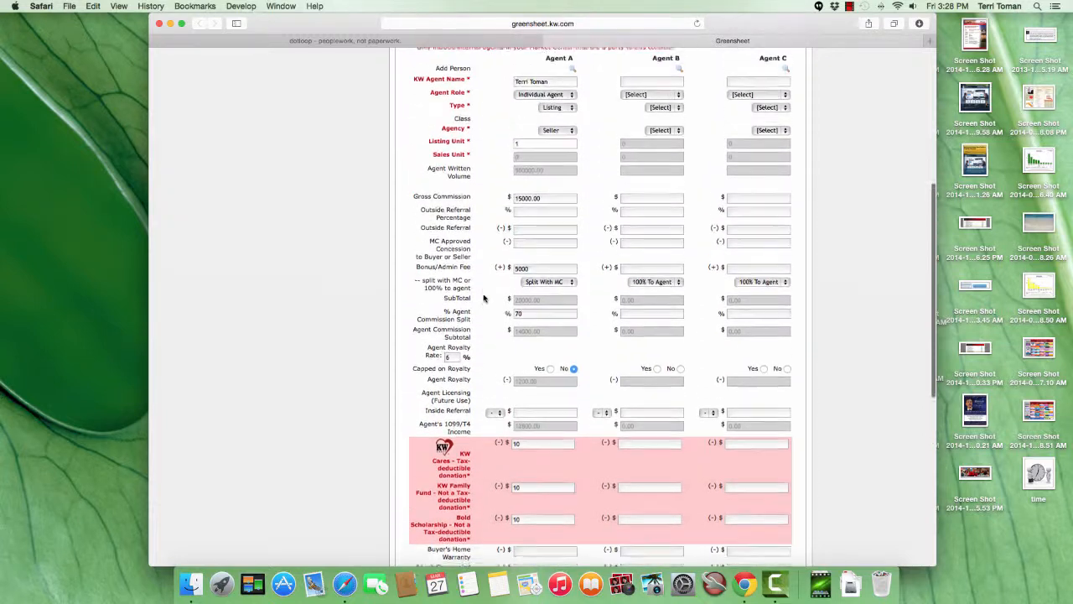
mouse_move(518, 313)
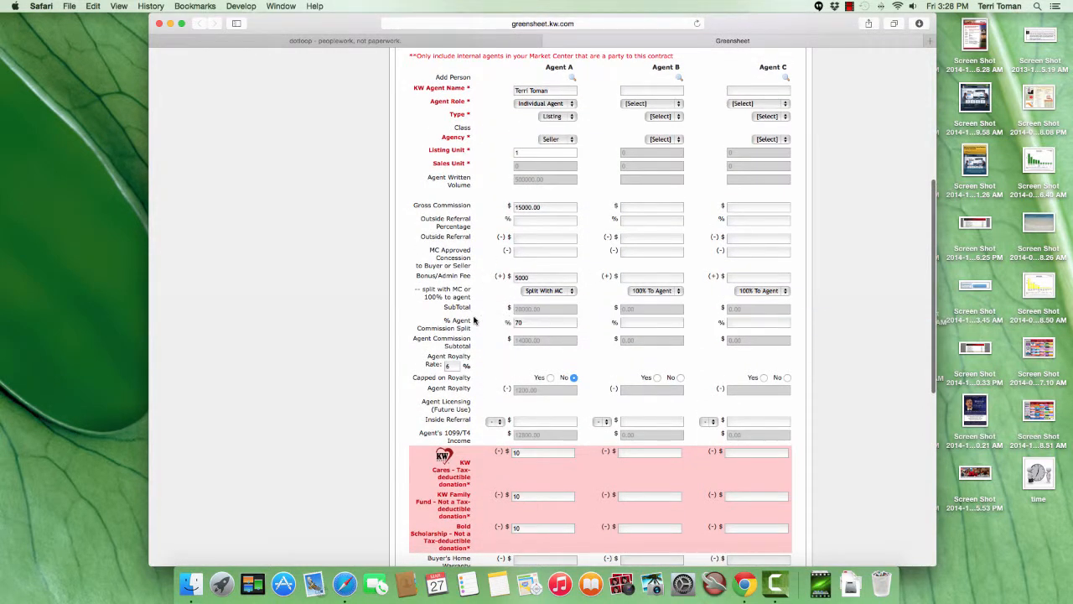
scroll(473, 321, "down", 10)
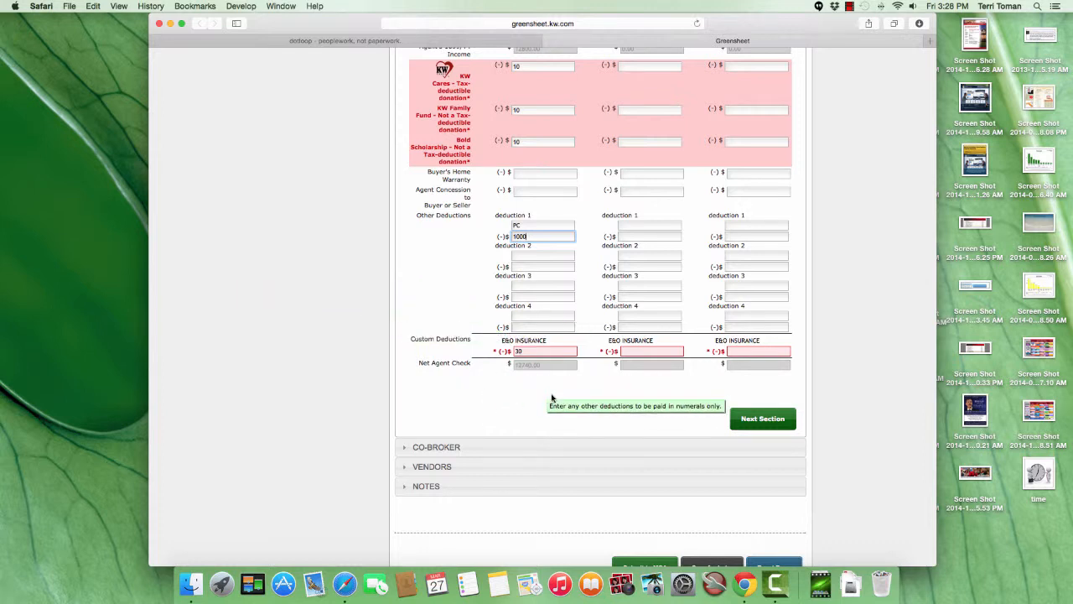
Advance through the Co-Broker and Vendors sections, leaving them blank, and place the cursor in the empty Notes field.
left_click(759, 419)
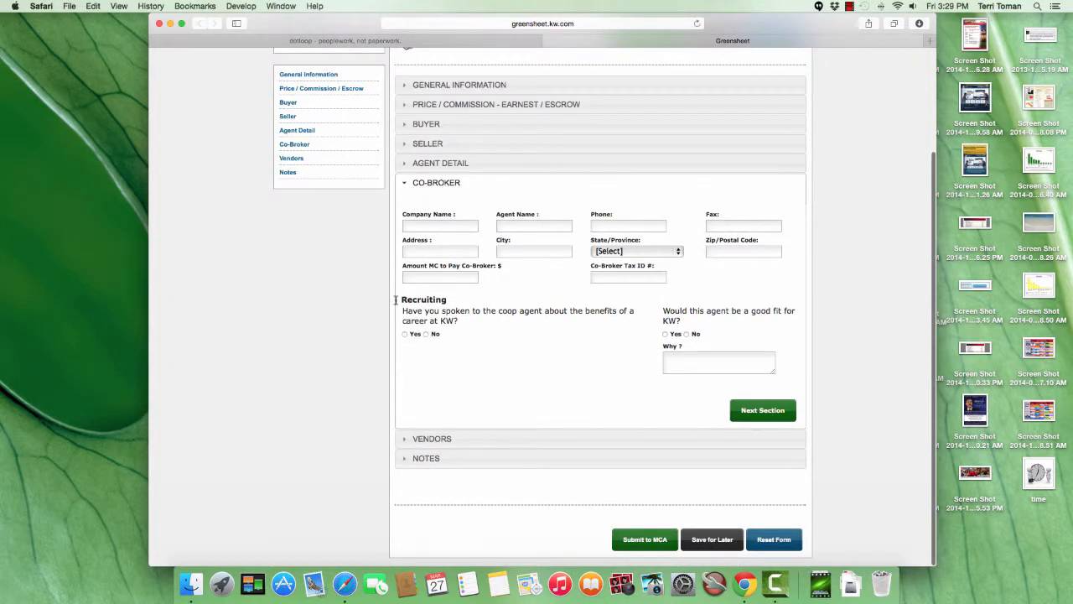
scroll(565, 287, "up", 1)
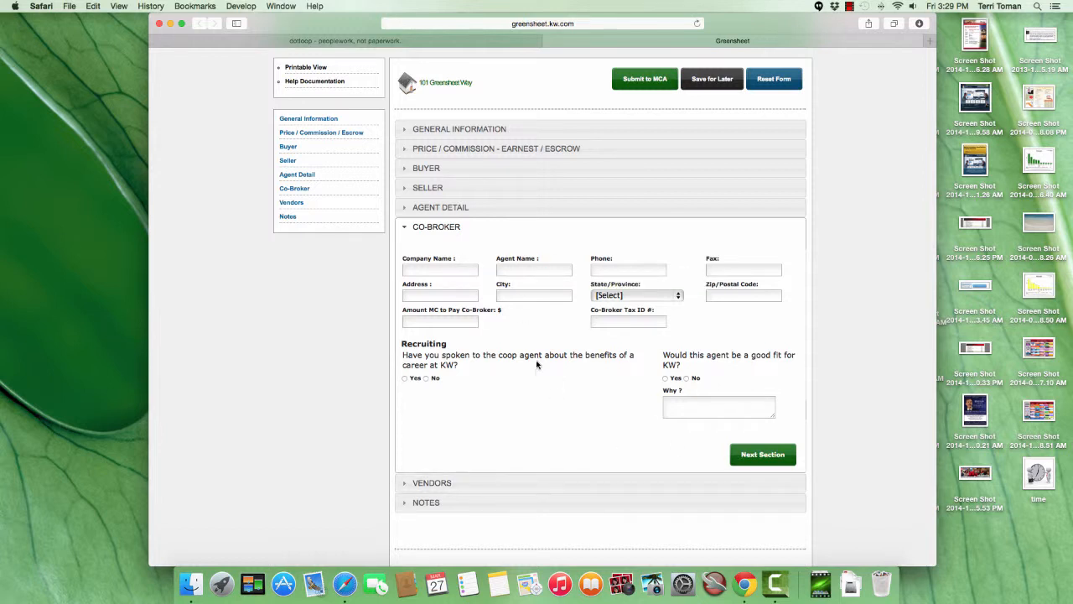
left_click(758, 457)
scroll(624, 392, "down", 4)
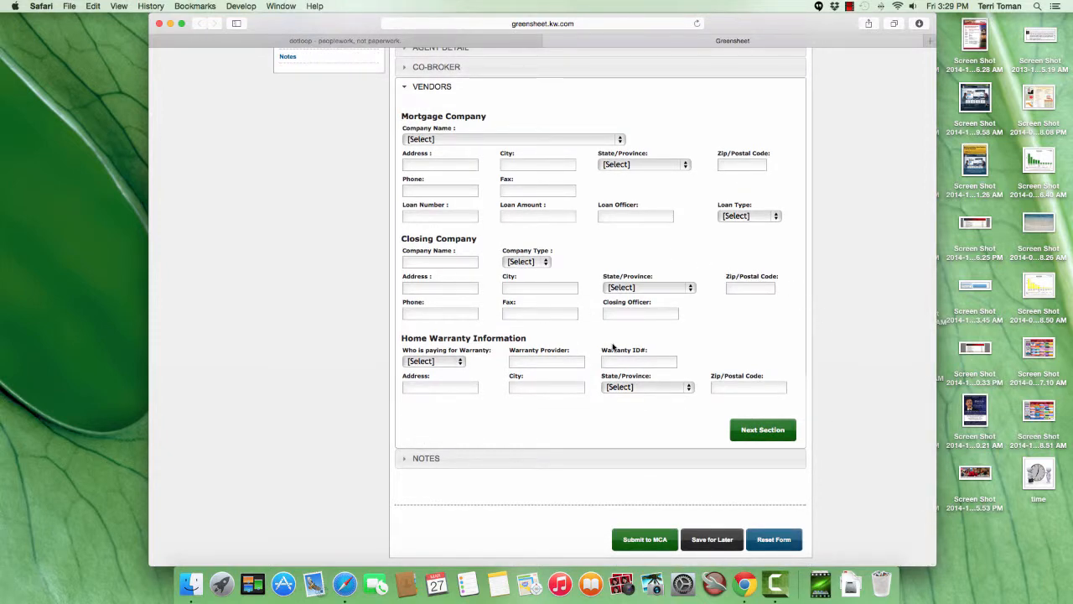
left_click(751, 430)
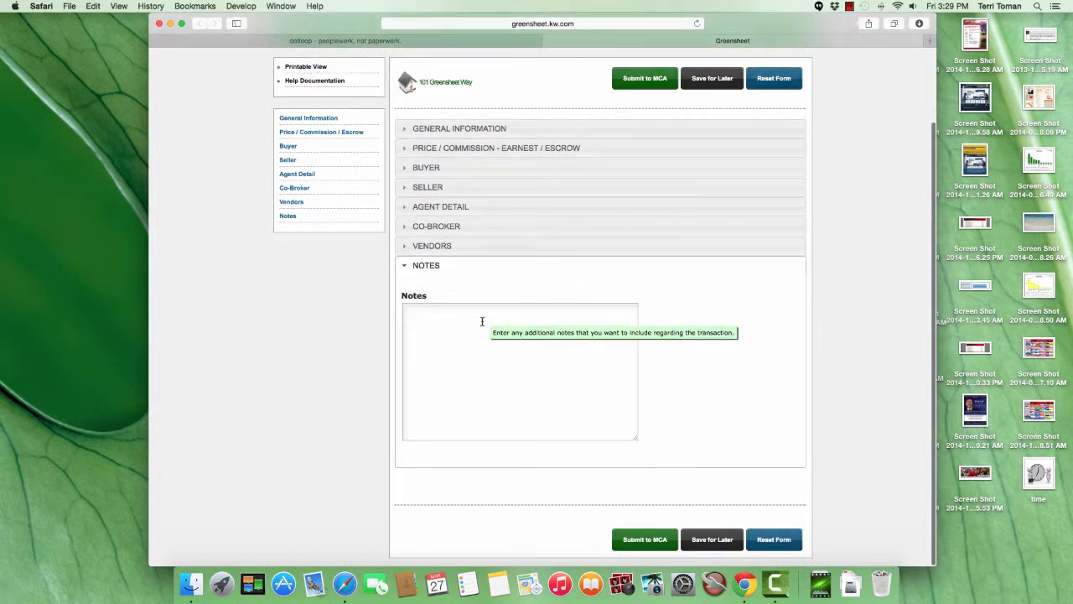
left_click(483, 321)
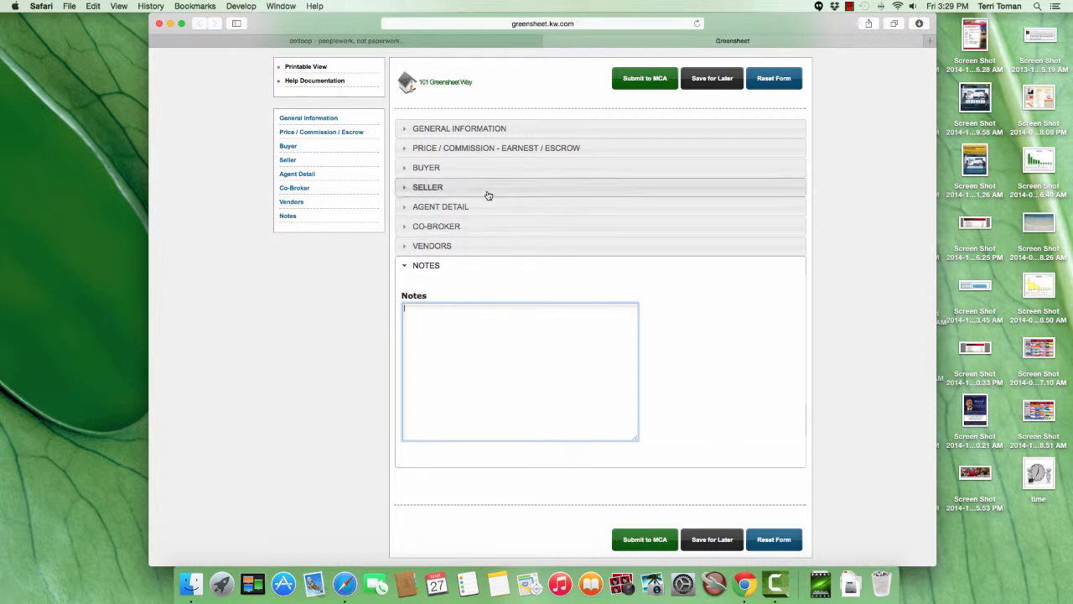
Submit the greensheet to the MCA with paperwork managed as normal, and check its submission status.
left_click(634, 545)
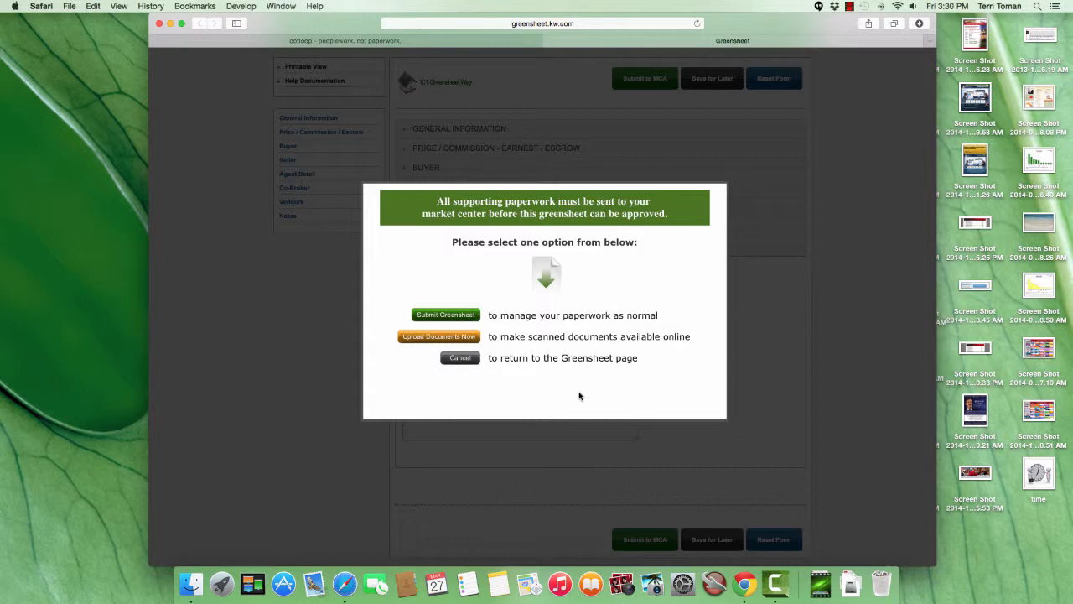
left_click(457, 316)
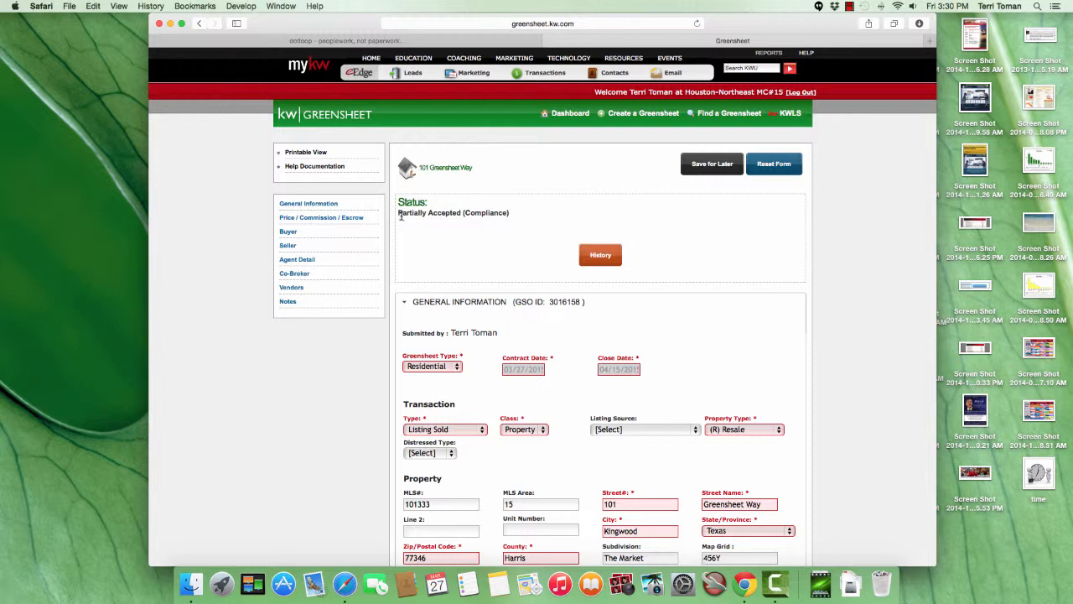
left_click_drag(398, 213, 517, 215)
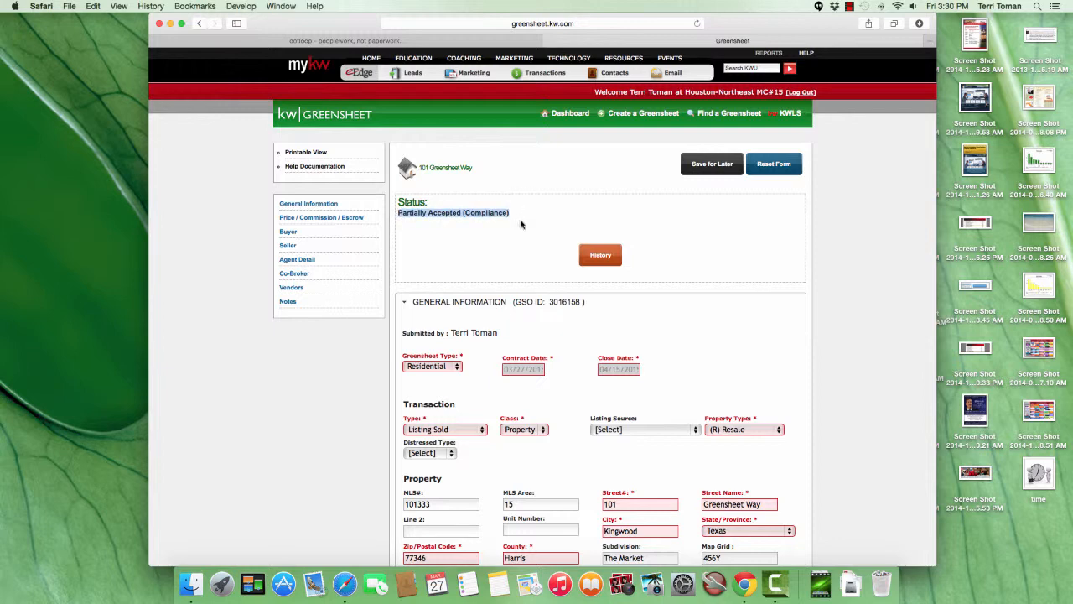